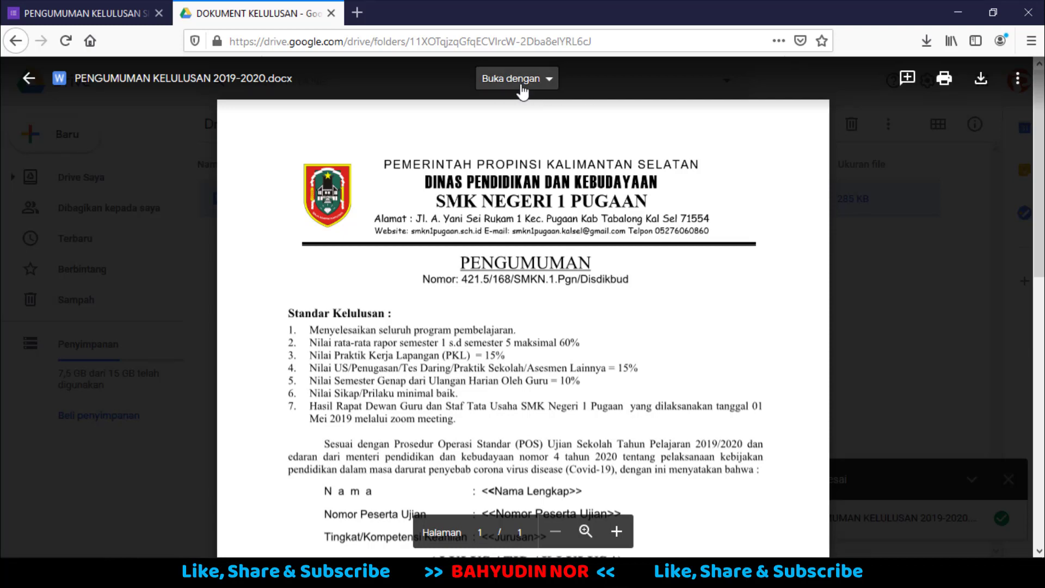
Open PENGUMUMAN KELULUSAN 2019-2020.docx with Google Docs and dismiss the Office Editing welcome message.
{"action": "left_click", "coordinate": [523, 87]}
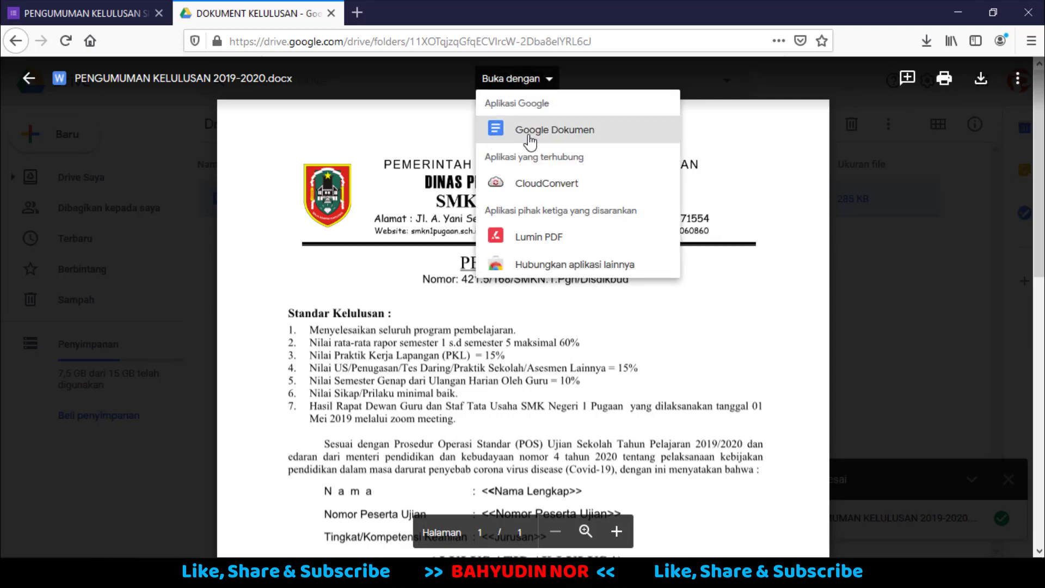
{"action": "left_click", "coordinate": [530, 142]}
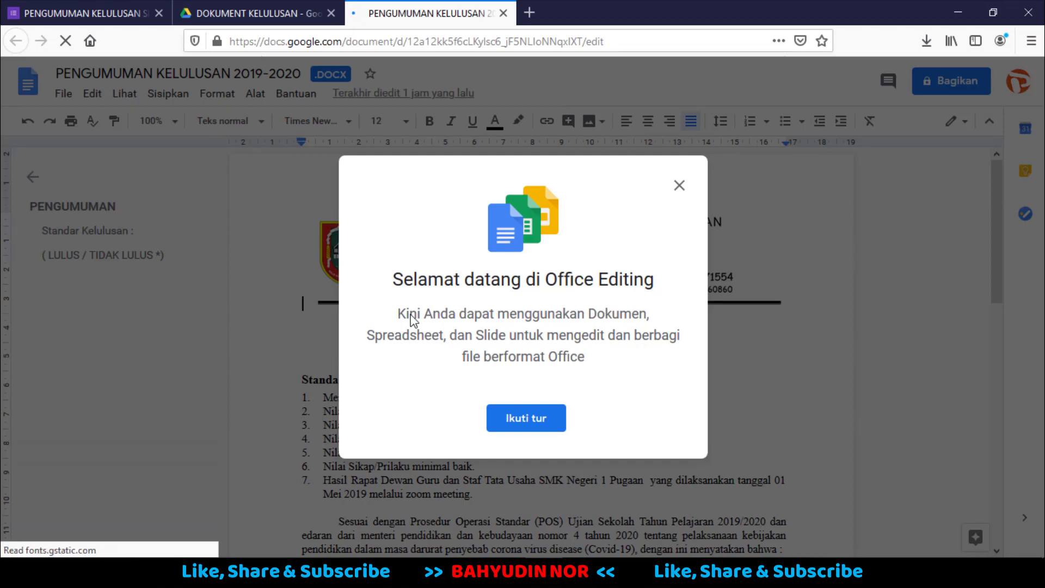
{"action": "left_click", "coordinate": [680, 187]}
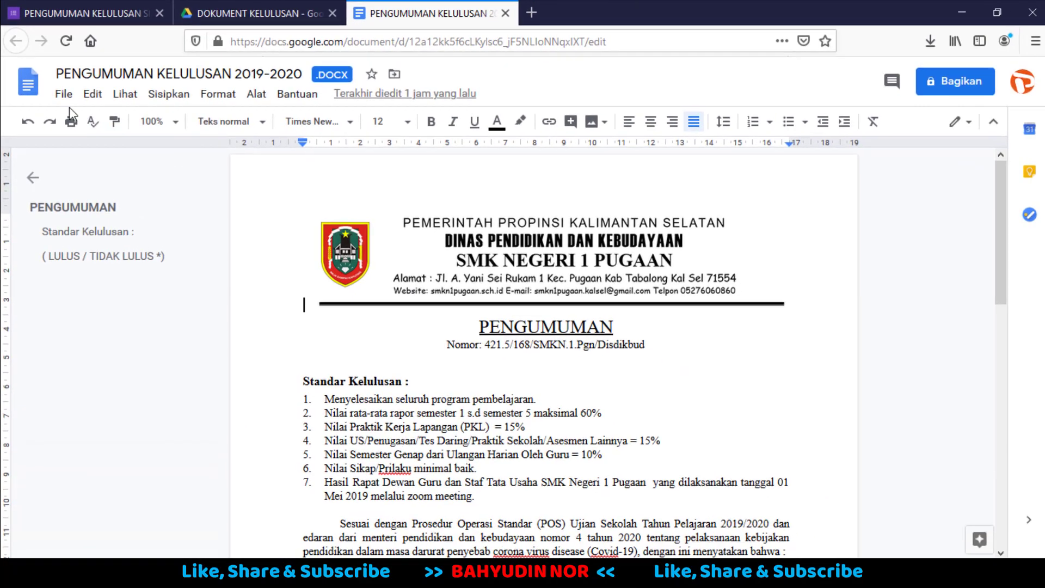
Save the .docx announcement as a Google Docs document and close the original .docx document.
{"action": "left_click", "coordinate": [64, 94]}
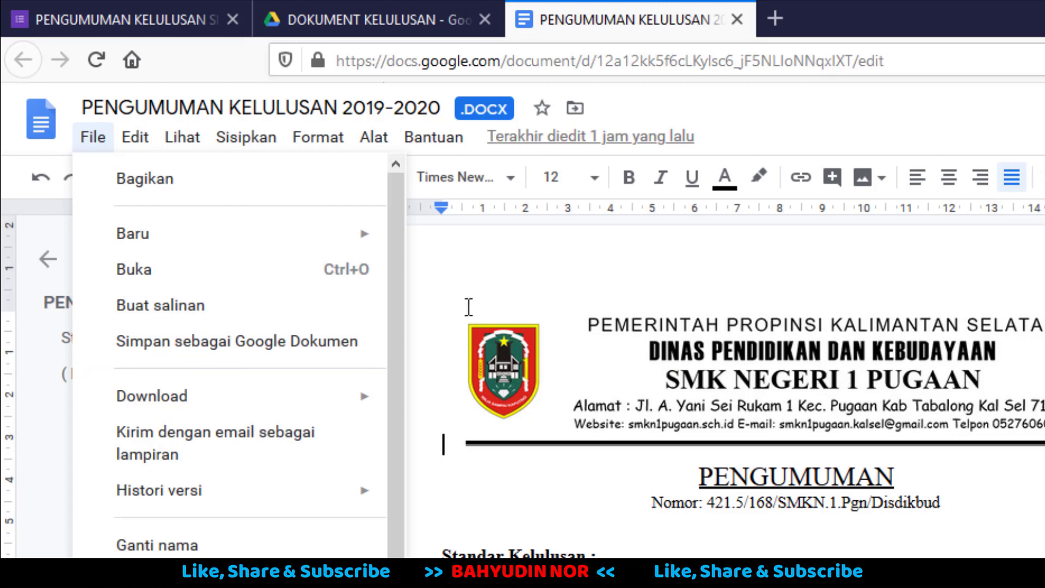
{"action": "left_click", "coordinate": [226, 357]}
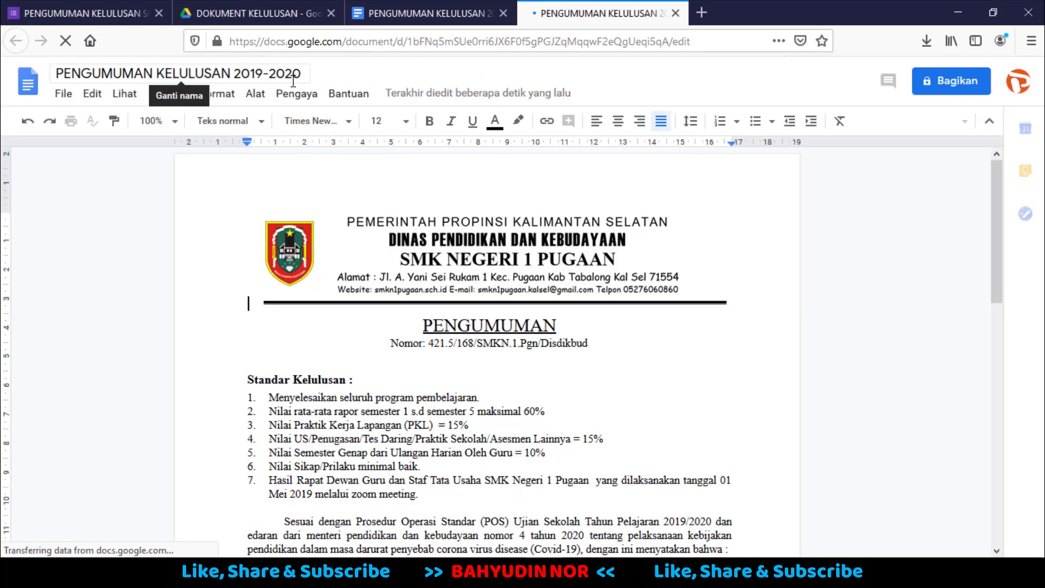
{"action": "left_click", "coordinate": [409, 14]}
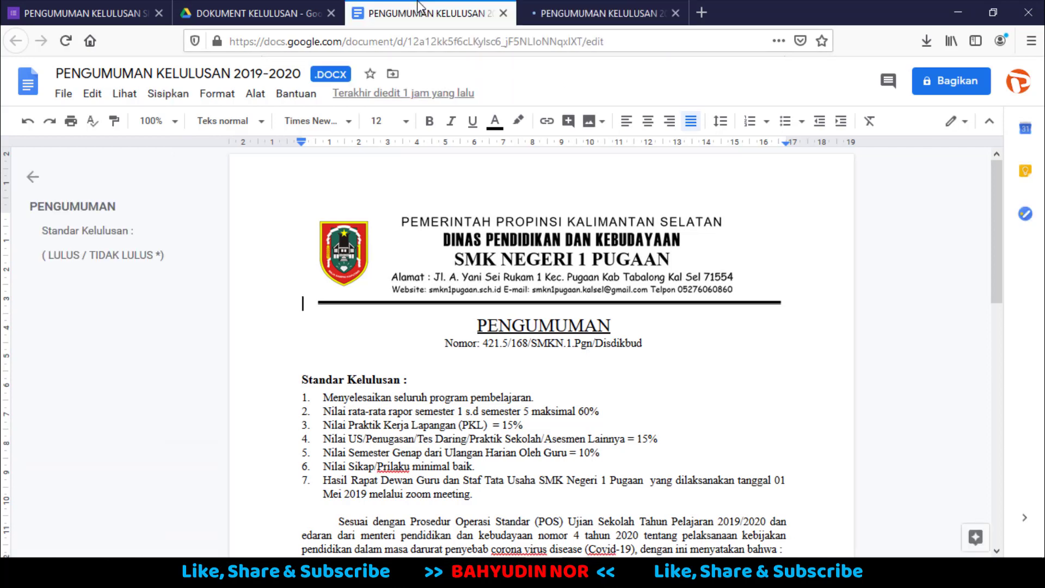
{"action": "left_click", "coordinate": [503, 13]}
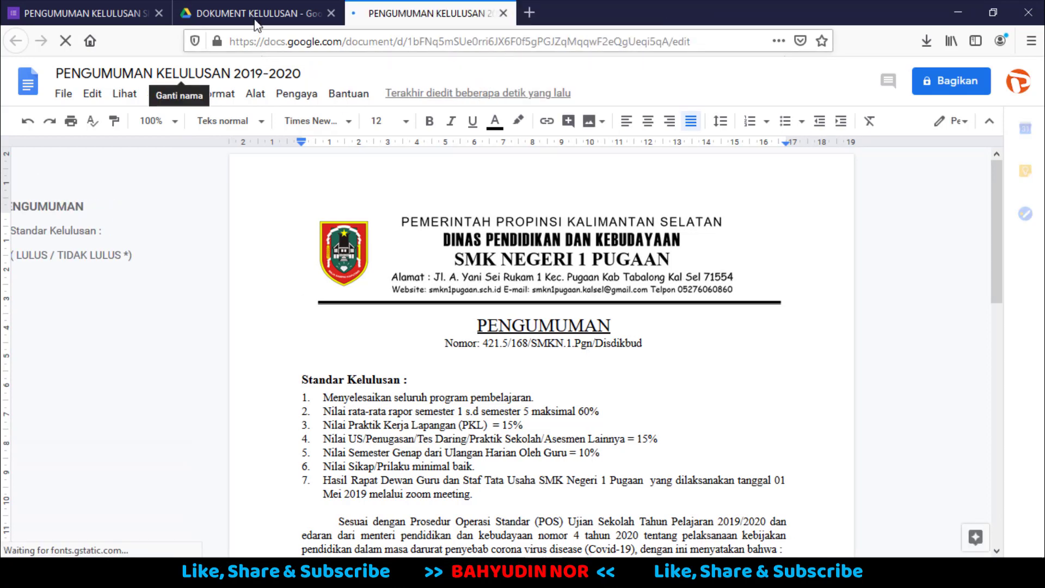
Return to the DOKUMENT KELULUSAN folder in Google Drive and delete the file PENGUMUMAN KELULUSAN 2019-2020.docx.
{"action": "left_click", "coordinate": [259, 10]}
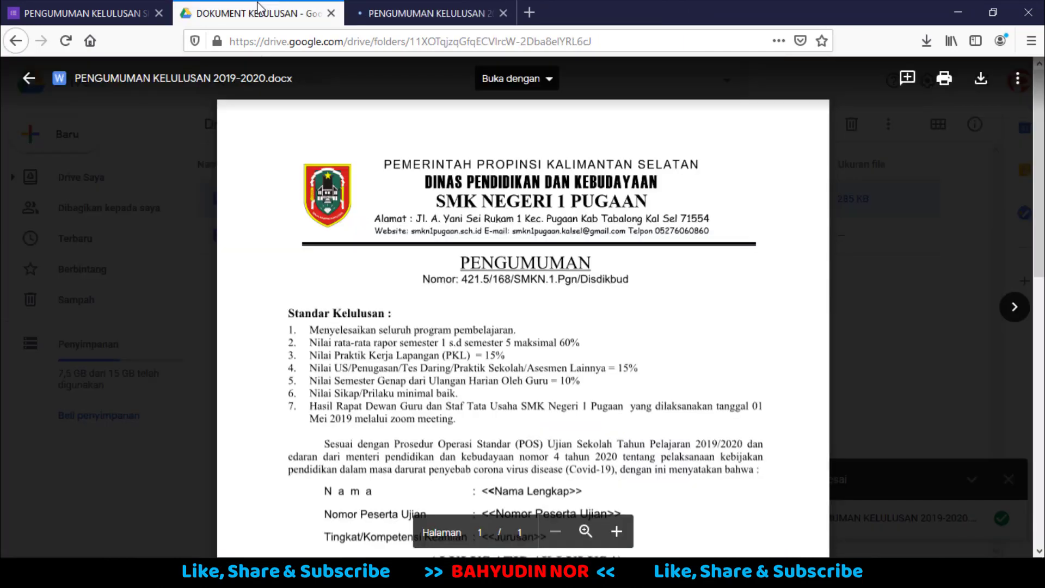
{"action": "left_click", "coordinate": [877, 200]}
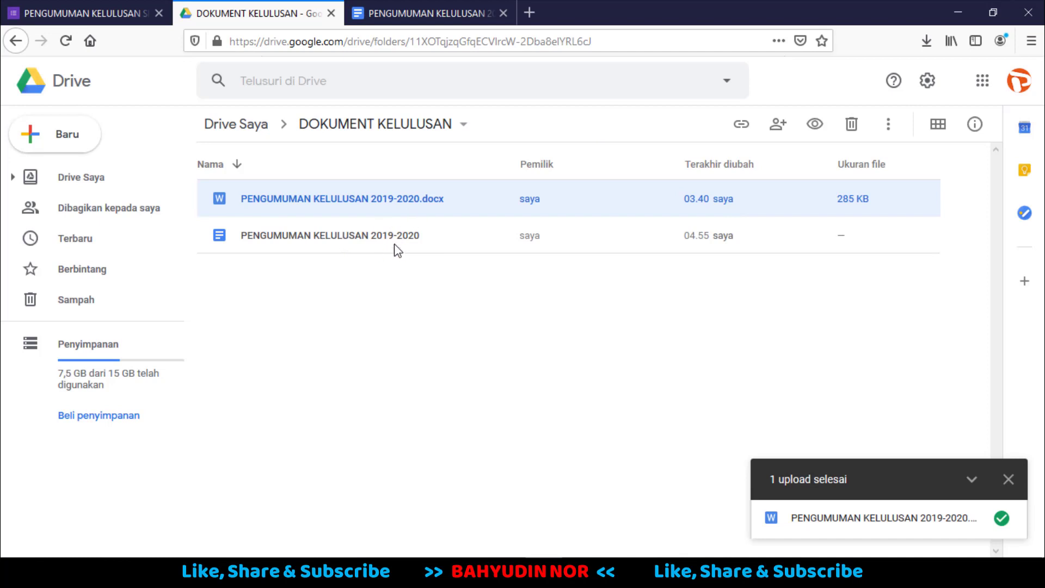
{"action": "left_click", "coordinate": [446, 8]}
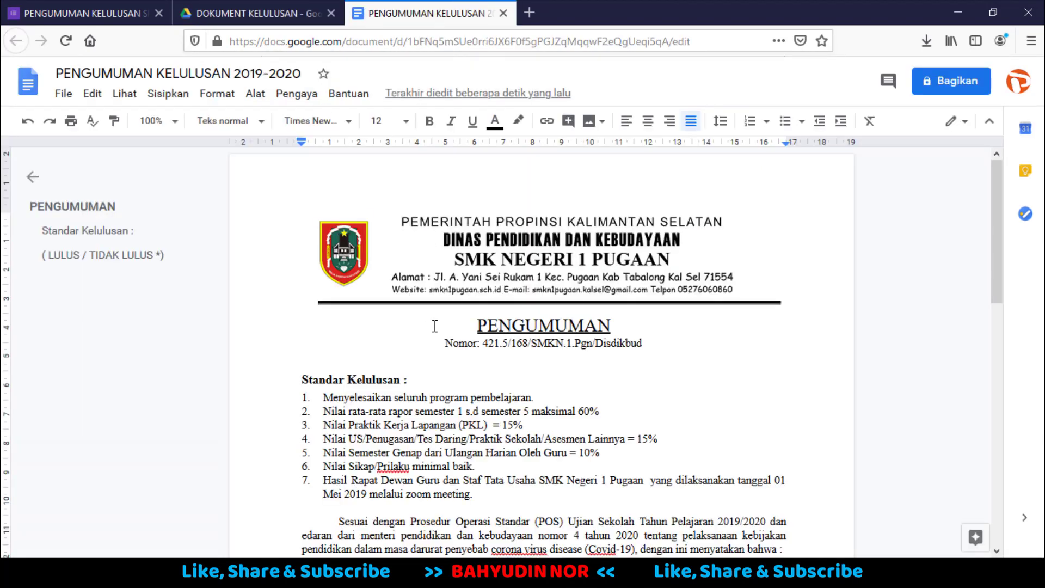
{"action": "left_click", "coordinate": [226, 8]}
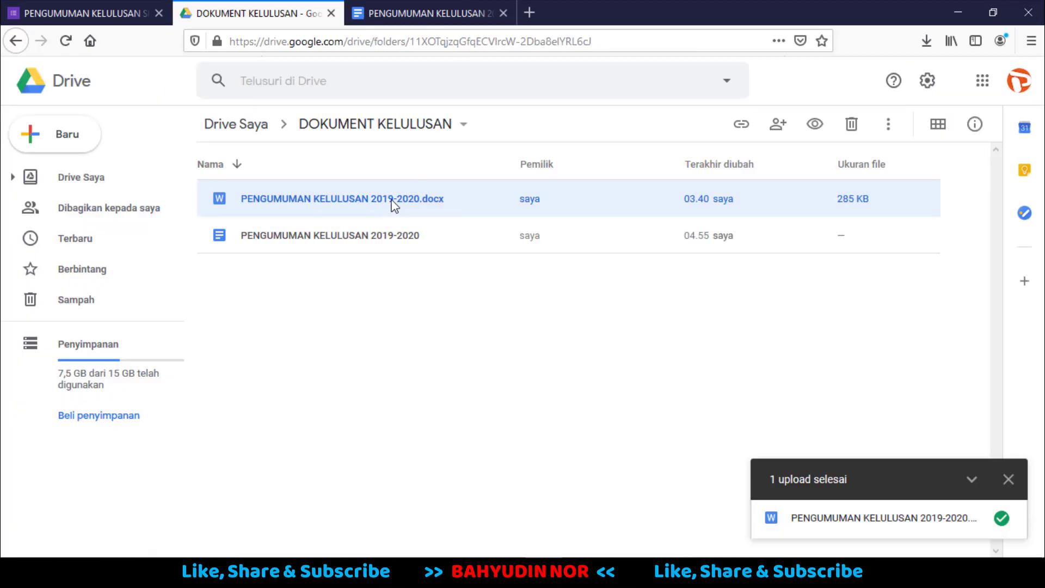
{"action": "left_click", "coordinate": [345, 246]}
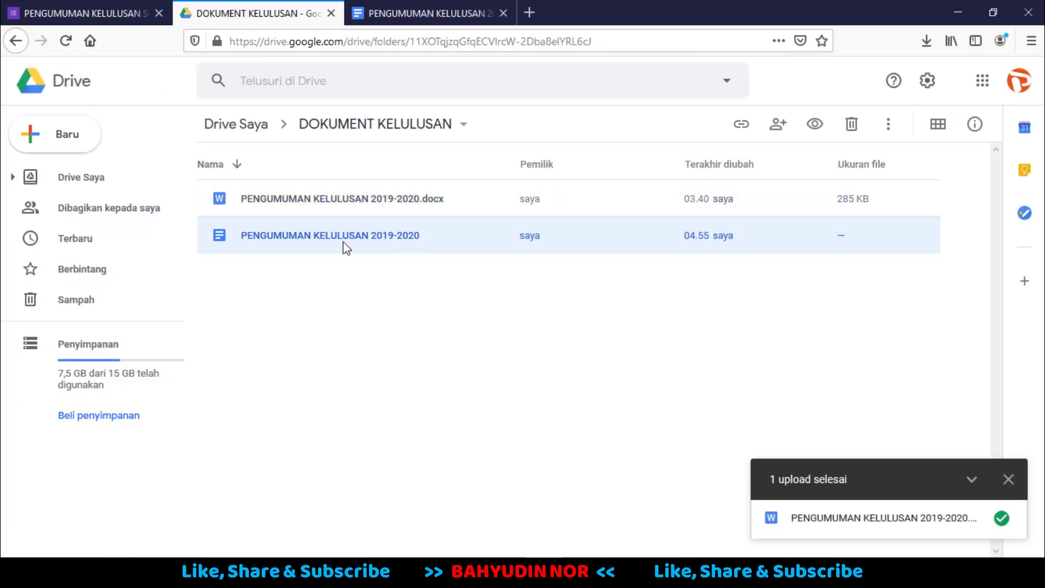
{"action": "left_click", "coordinate": [370, 205]}
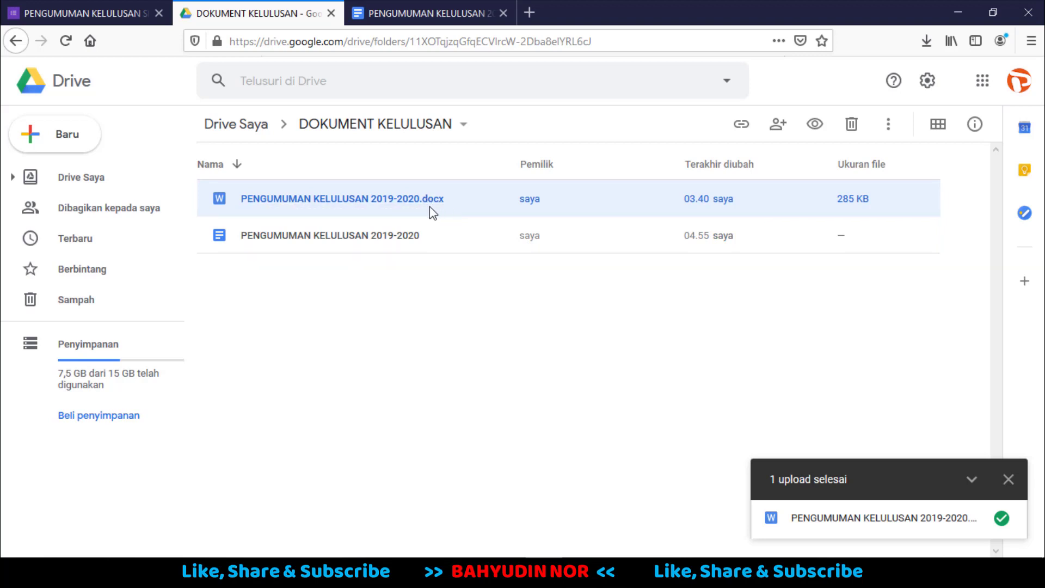
{"action": "right_click", "coordinate": [410, 204]}
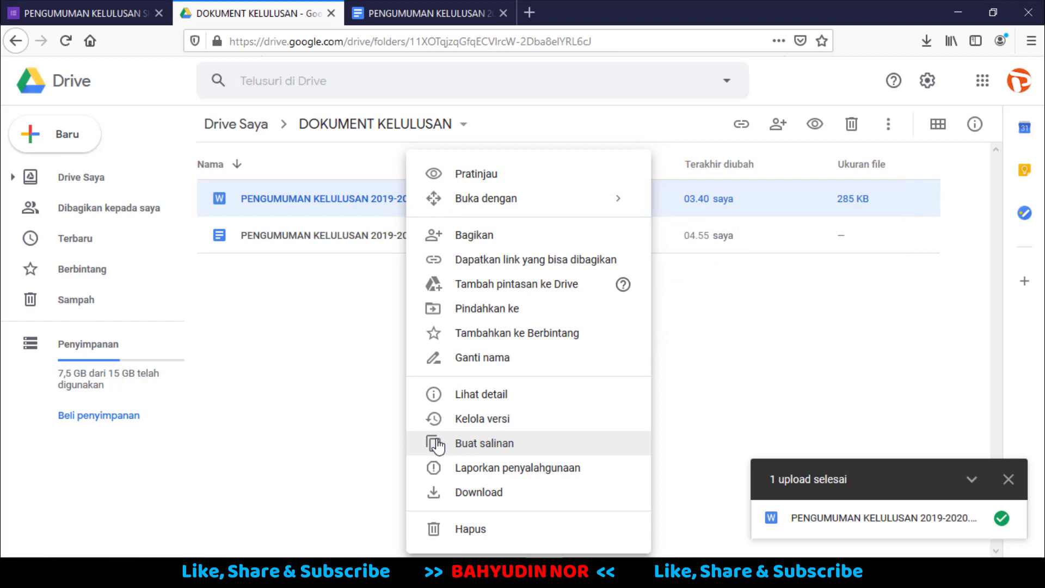
{"action": "left_click", "coordinate": [471, 532]}
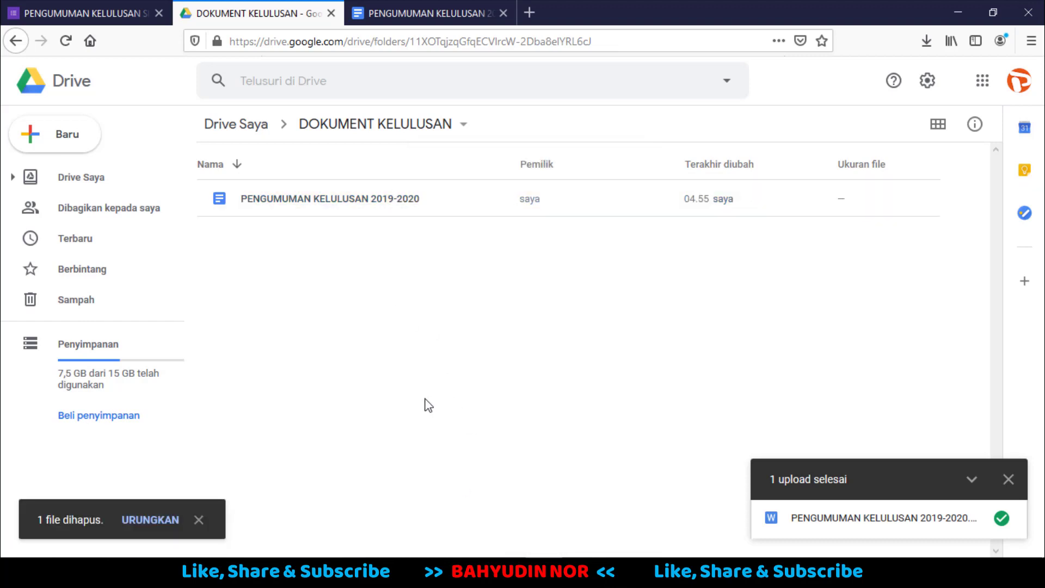
Create a new blank Google Form in the DOKUMENT KELULUSAN folder.
{"action": "left_click", "coordinate": [103, 11]}
{"action": "left_click", "coordinate": [218, 11]}
{"action": "left_click", "coordinate": [121, 9]}
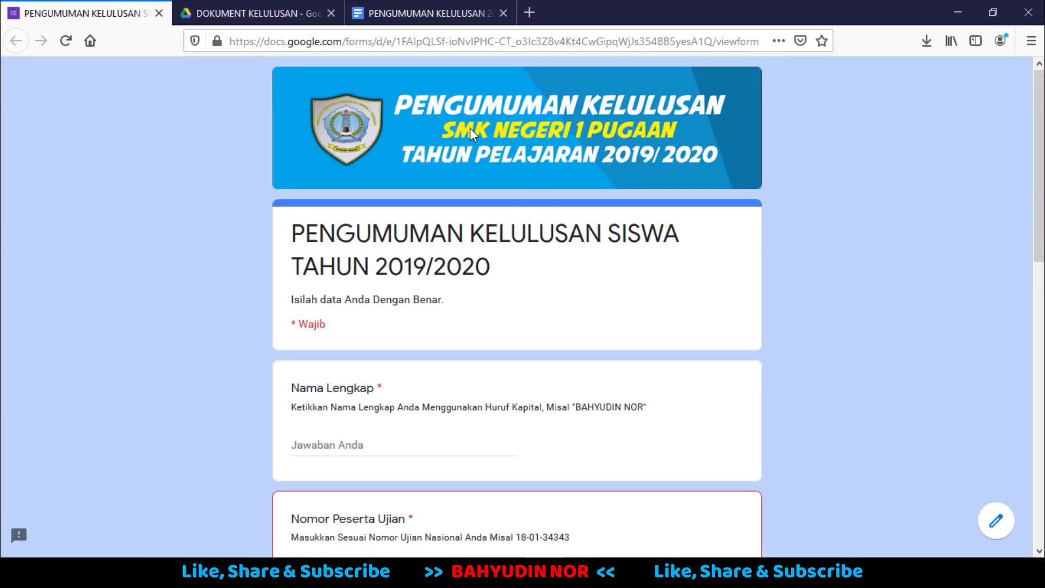
{"action": "left_click", "coordinate": [256, 13]}
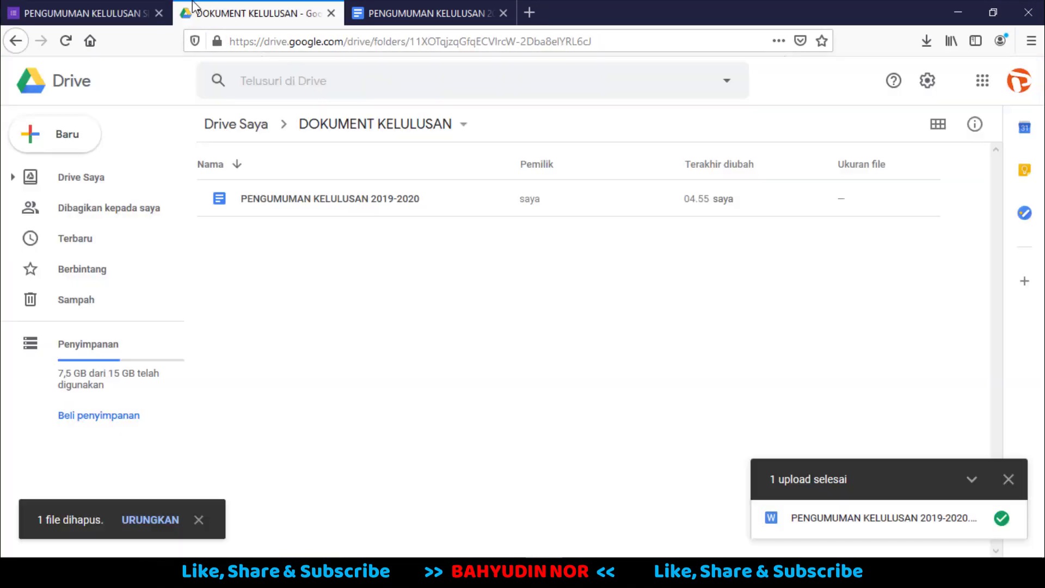
{"action": "left_click", "coordinate": [64, 138]}
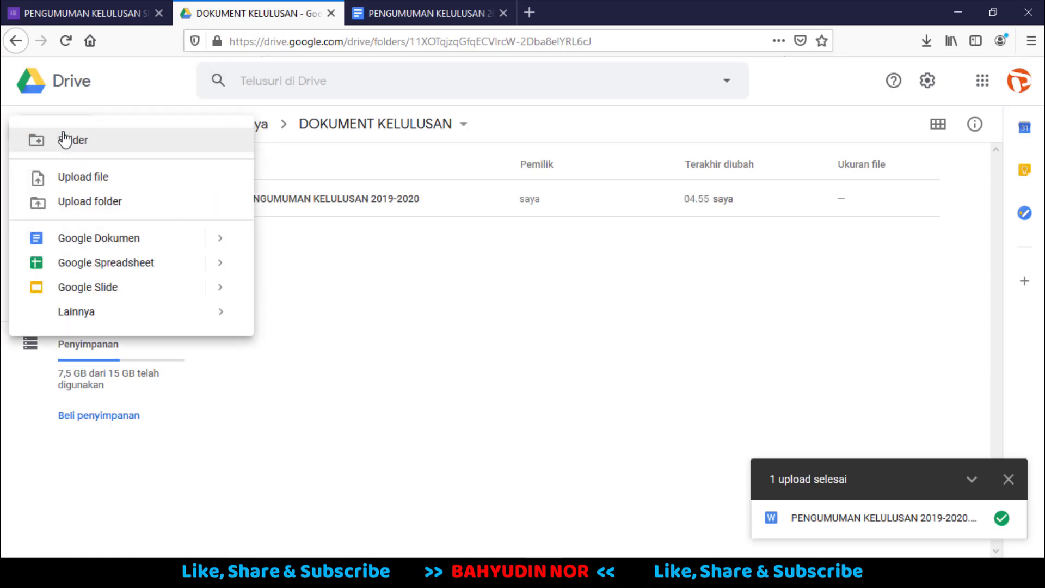
{"action": "mouse_move", "coordinate": [90, 318]}
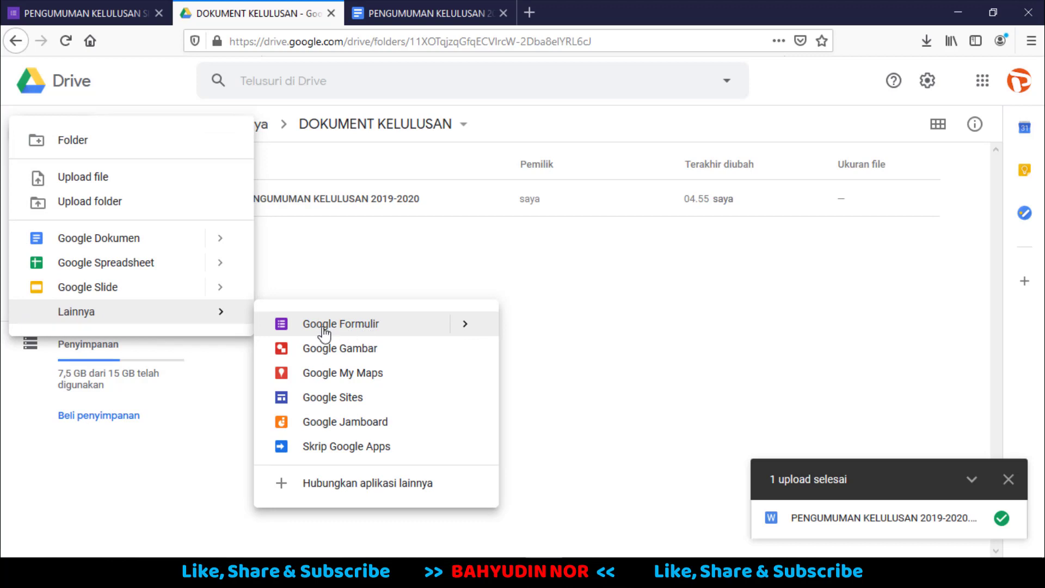
{"action": "left_click", "coordinate": [349, 327]}
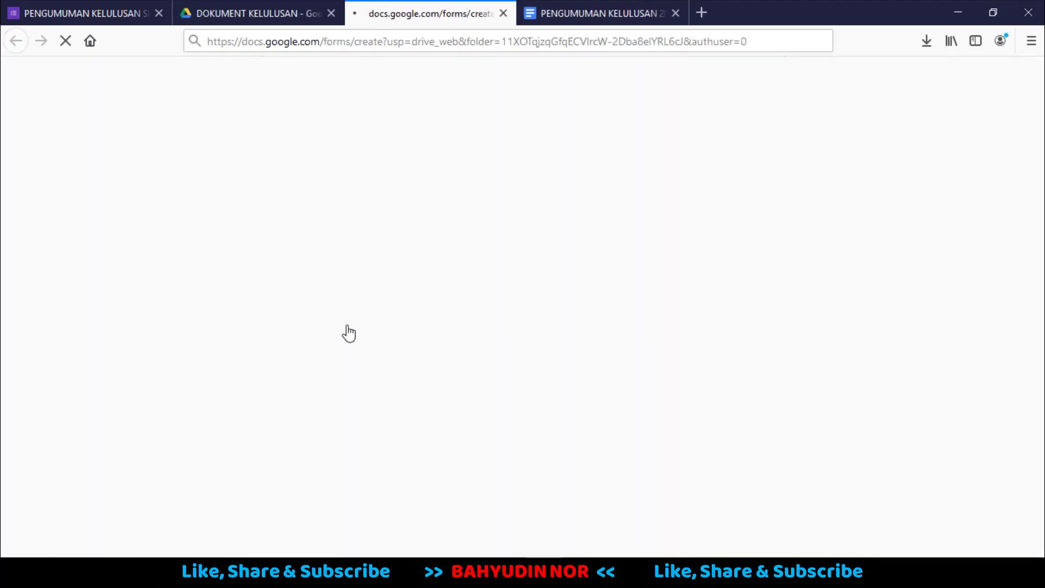
Reorder the browser pages so the existing graduation announcement form follows the new untitled form, and show the new form.
{"action": "left_click", "coordinate": [77, 16]}
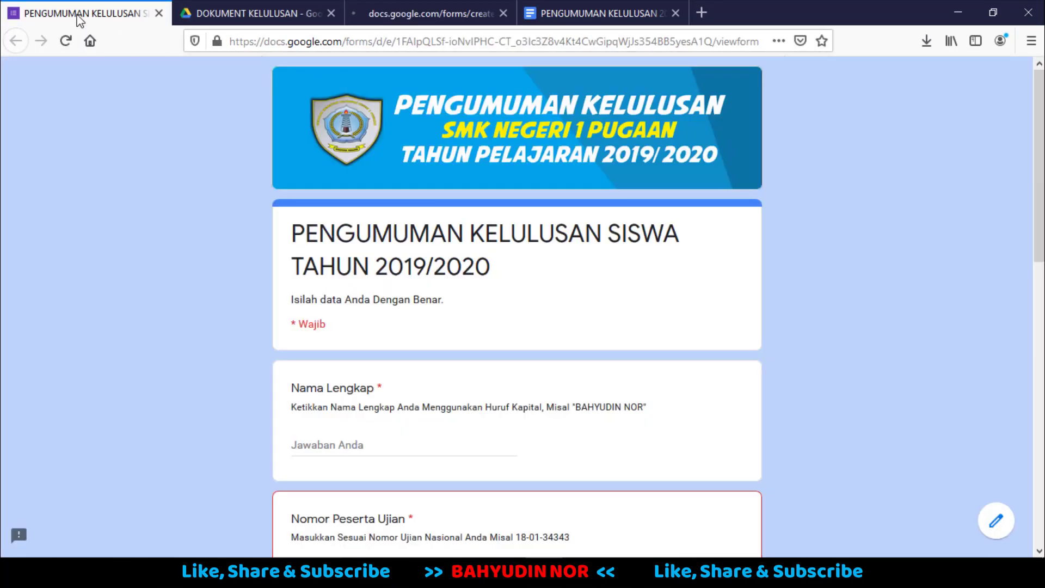
{"action": "left_click_drag", "start_coordinate": [76, 17], "coordinate": [495, 13]}
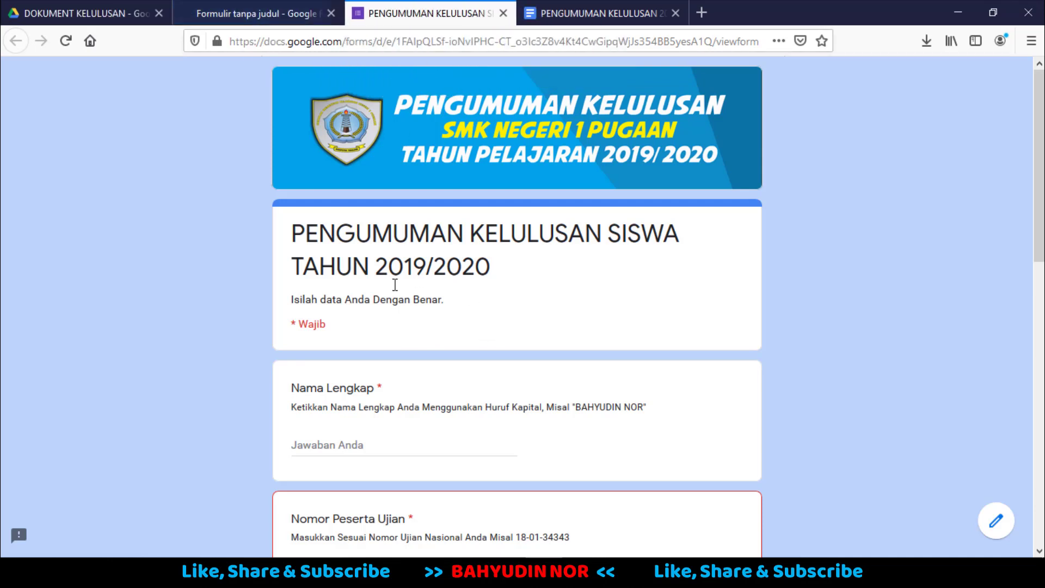
{"action": "left_click", "coordinate": [261, 13]}
{"action": "left_click", "coordinate": [406, 13]}
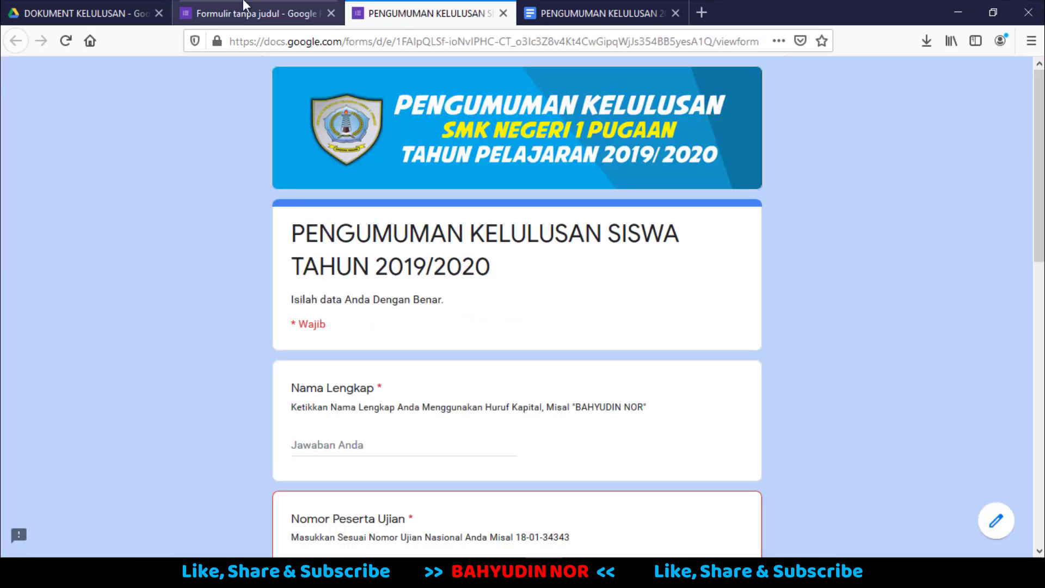
{"action": "left_click", "coordinate": [256, 13]}
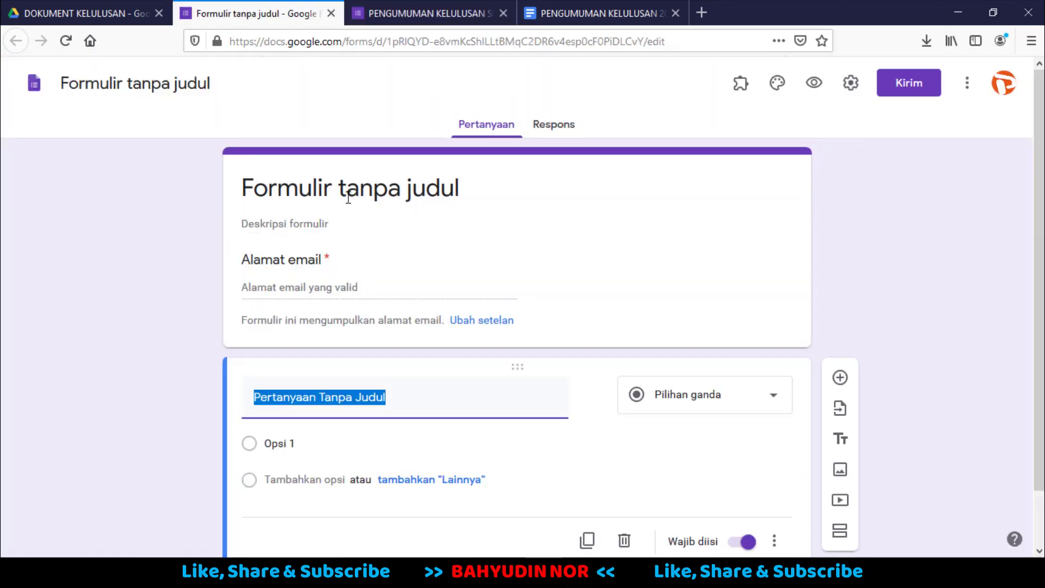
Copy the title "PENGUMUMAN KELULUSAN SISWA TAHUN 2019/2020" from the existing form into the new form's title.
{"action": "left_click", "coordinate": [430, 13]}
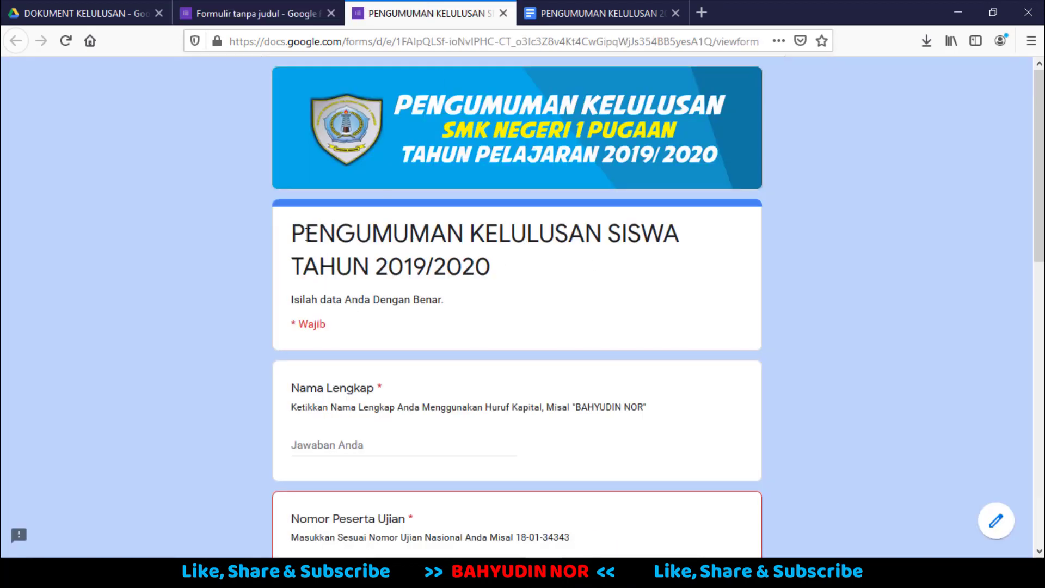
{"action": "left_click_drag", "start_coordinate": [307, 234], "coordinate": [482, 272]}
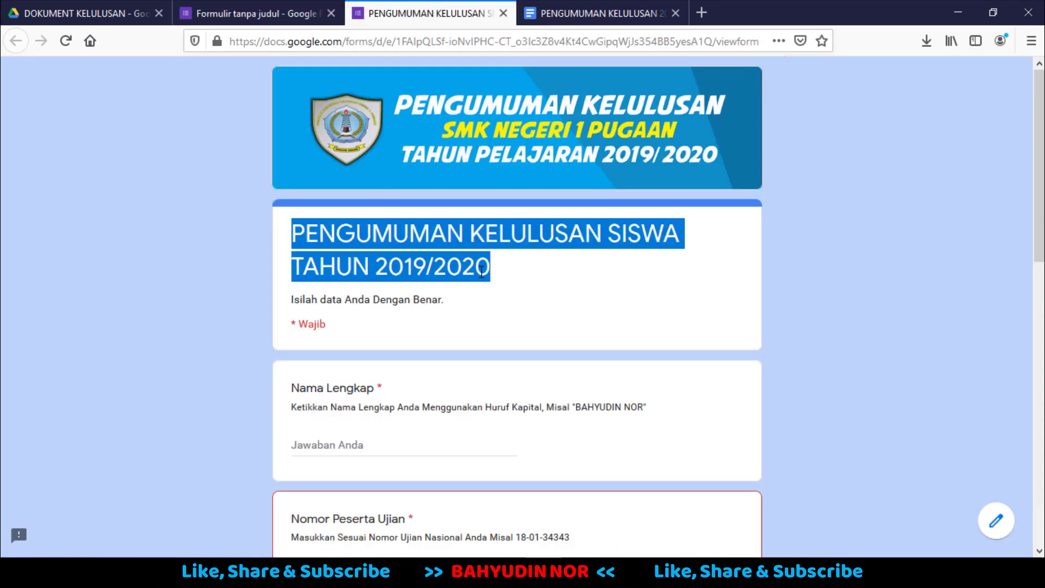
{"action": "right_click", "coordinate": [484, 239]}
{"action": "left_click", "coordinate": [511, 250]}
{"action": "left_click", "coordinate": [254, 7]}
{"action": "left_click", "coordinate": [308, 192]}
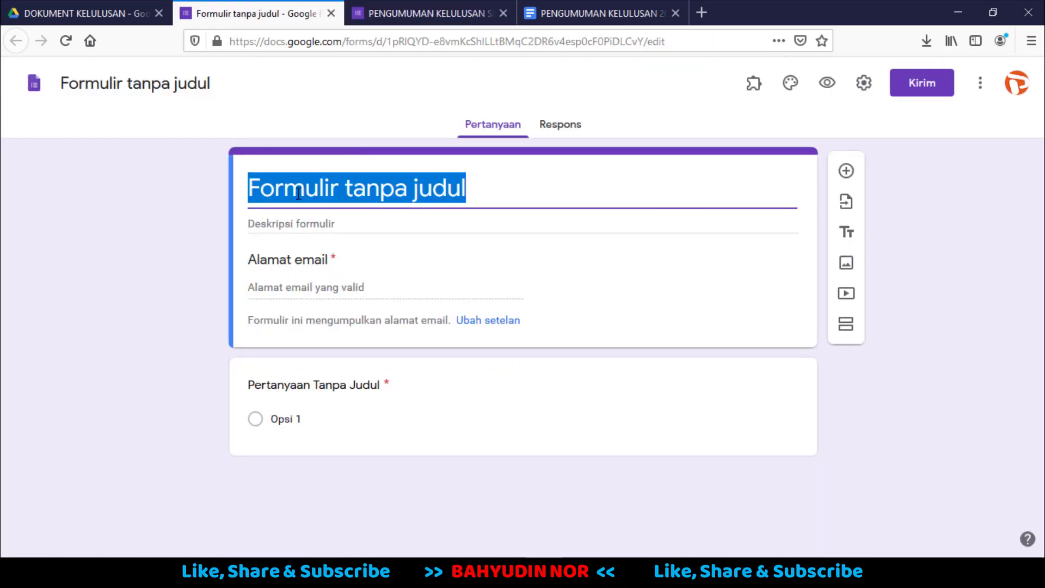
{"action": "right_click", "coordinate": [298, 194]}
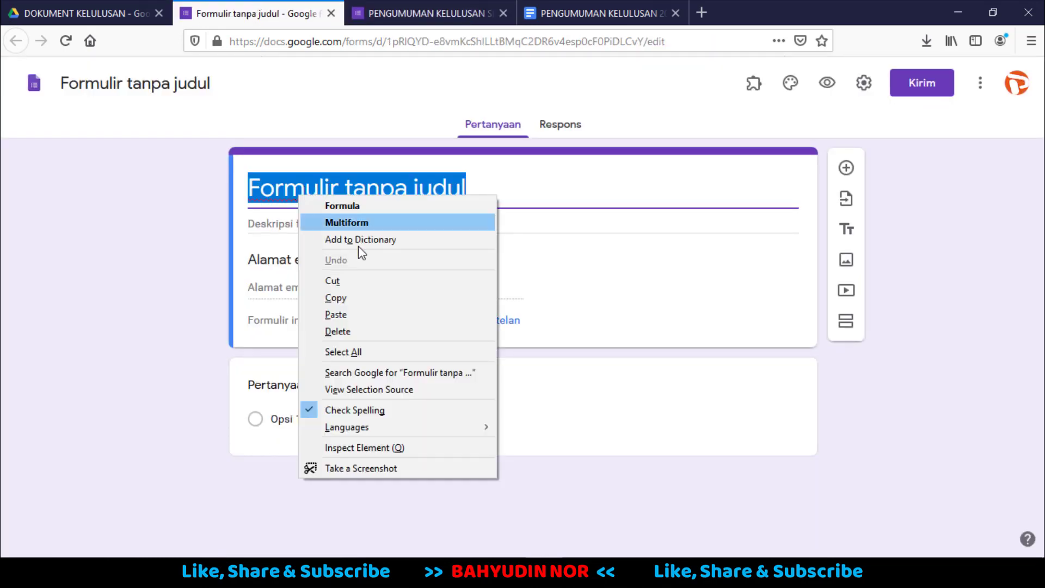
{"action": "left_click", "coordinate": [335, 315]}
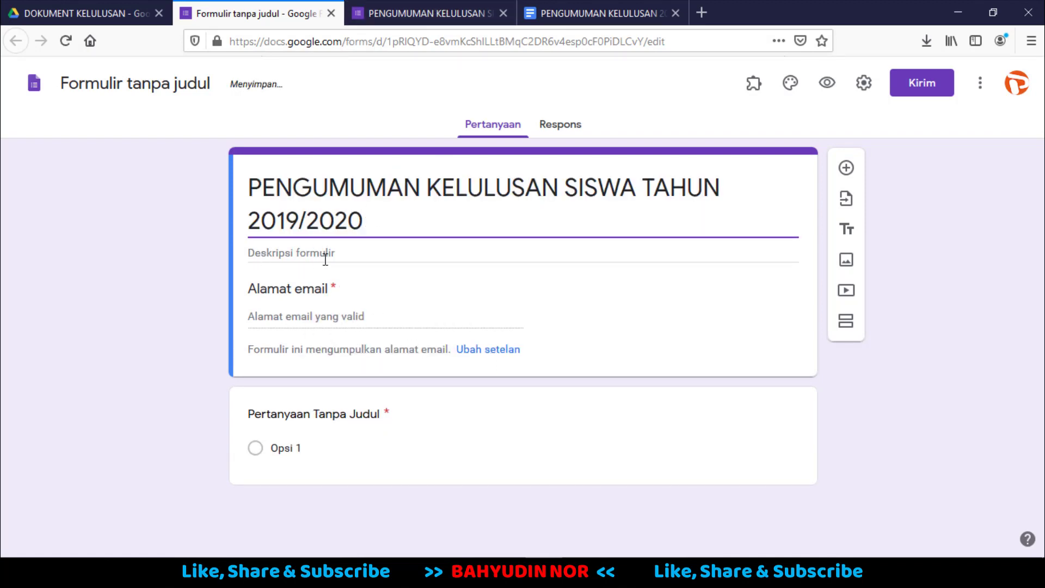
Copy the description "Isilah data Anda Dengan Benar." from the existing form into the new form's description.
{"action": "left_click", "coordinate": [424, 13]}
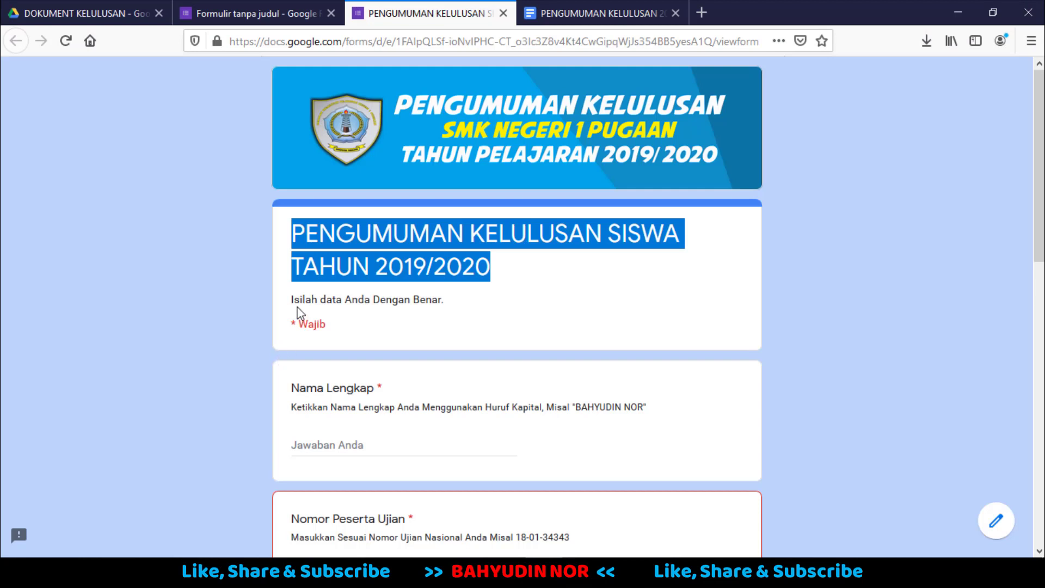
{"action": "left_click_drag", "start_coordinate": [293, 301], "coordinate": [462, 319]}
{"action": "right_click", "coordinate": [428, 300]}
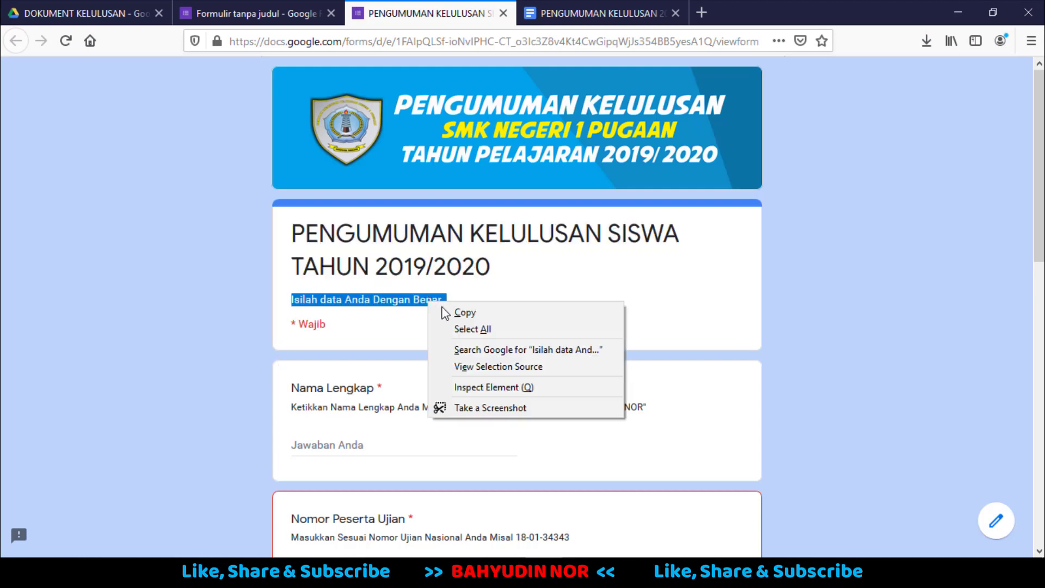
{"action": "left_click", "coordinate": [462, 313]}
{"action": "left_click", "coordinate": [255, 13]}
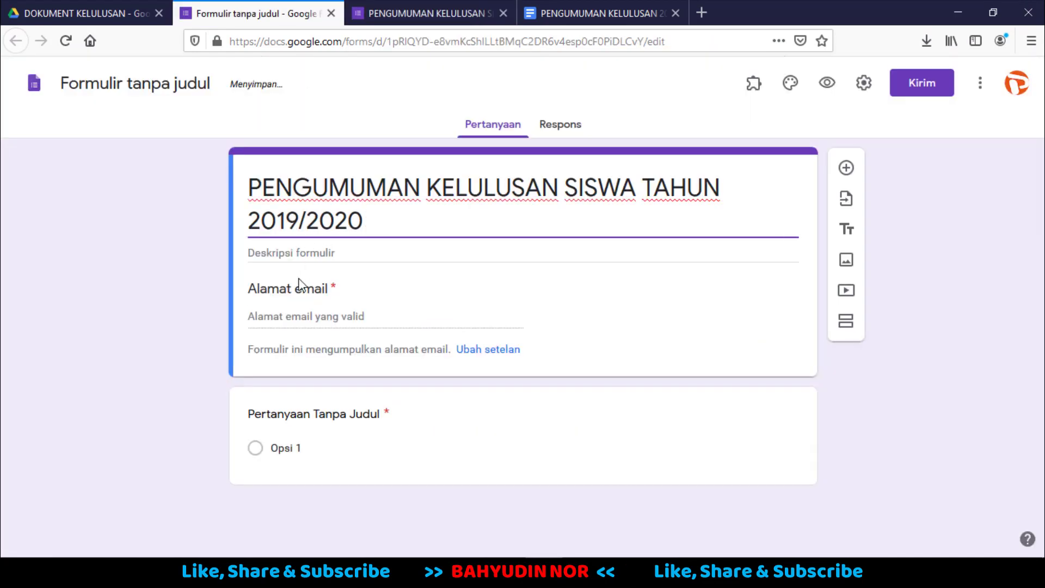
{"action": "left_click", "coordinate": [299, 257]}
{"action": "right_click", "coordinate": [299, 258]}
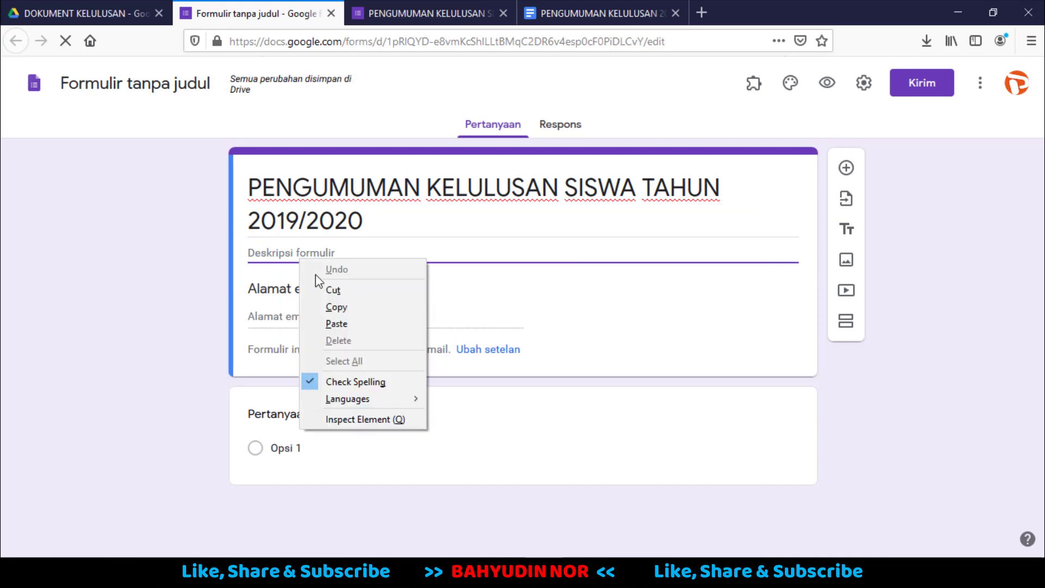
{"action": "left_click", "coordinate": [338, 325]}
{"action": "left_click", "coordinate": [205, 320]}
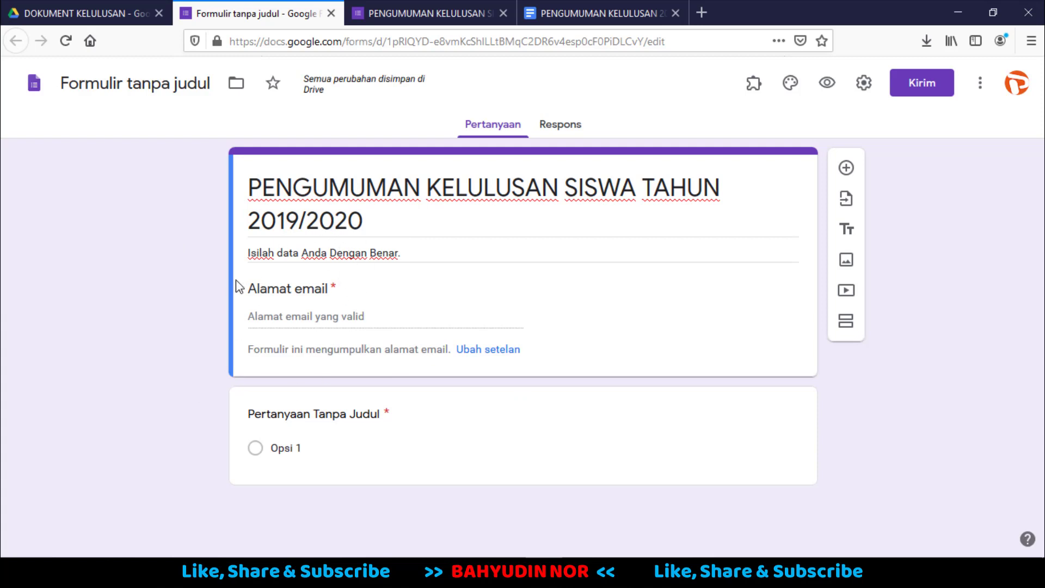
Turn off email address collection in the new form's general settings and save the settings.
{"action": "left_click", "coordinate": [866, 90]}
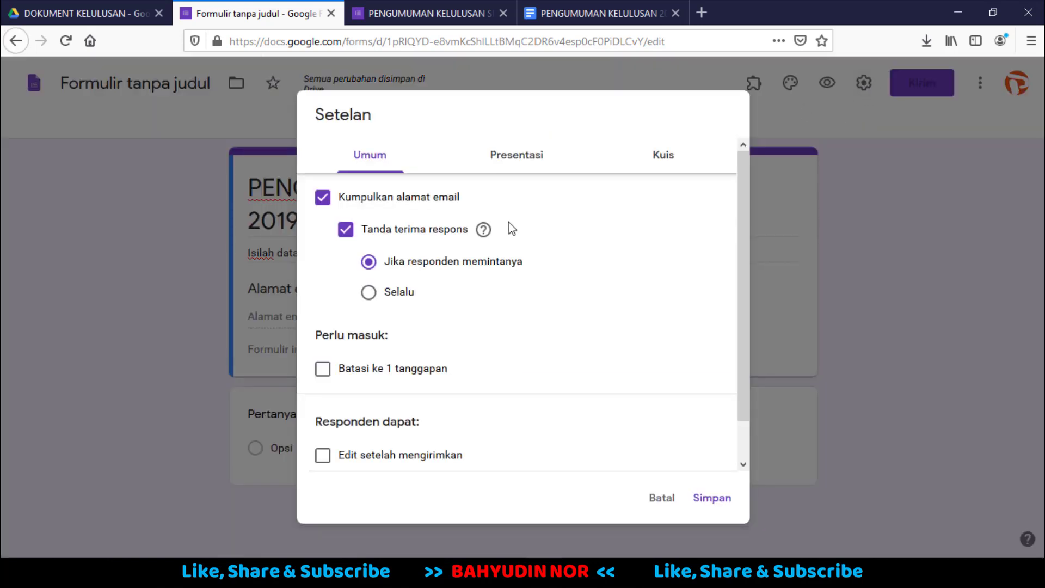
{"action": "left_click", "coordinate": [322, 198]}
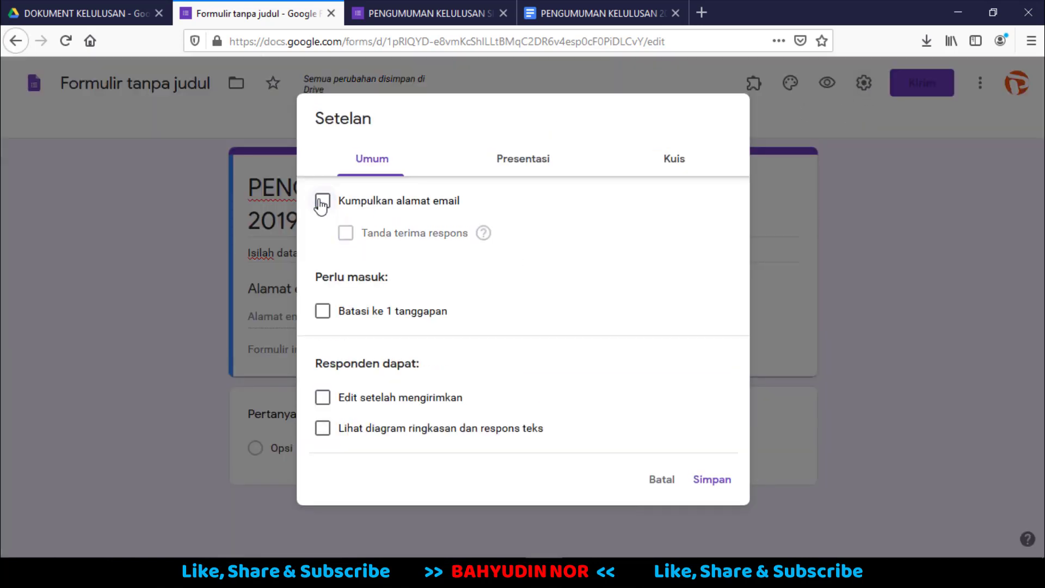
{"action": "left_click", "coordinate": [707, 480]}
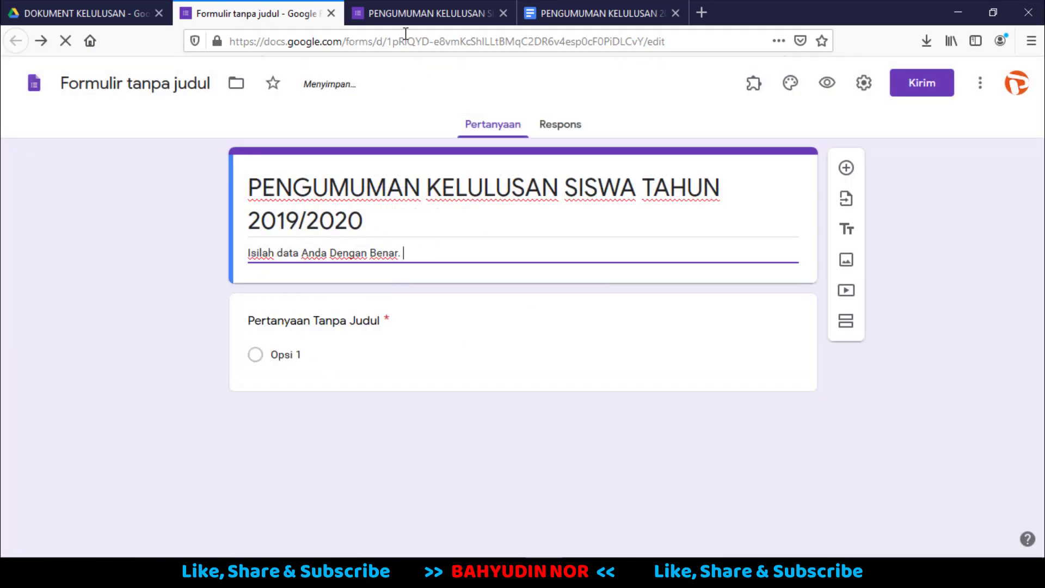
Check the question layout in the existing form, and add a second section titled "IDENTITAS PESERTA DIDIK" to the new form.
{"action": "left_click", "coordinate": [408, 12]}
{"action": "scroll", "coordinate": [359, 324], "scroll_direction": "down", "scroll_amount": 3}
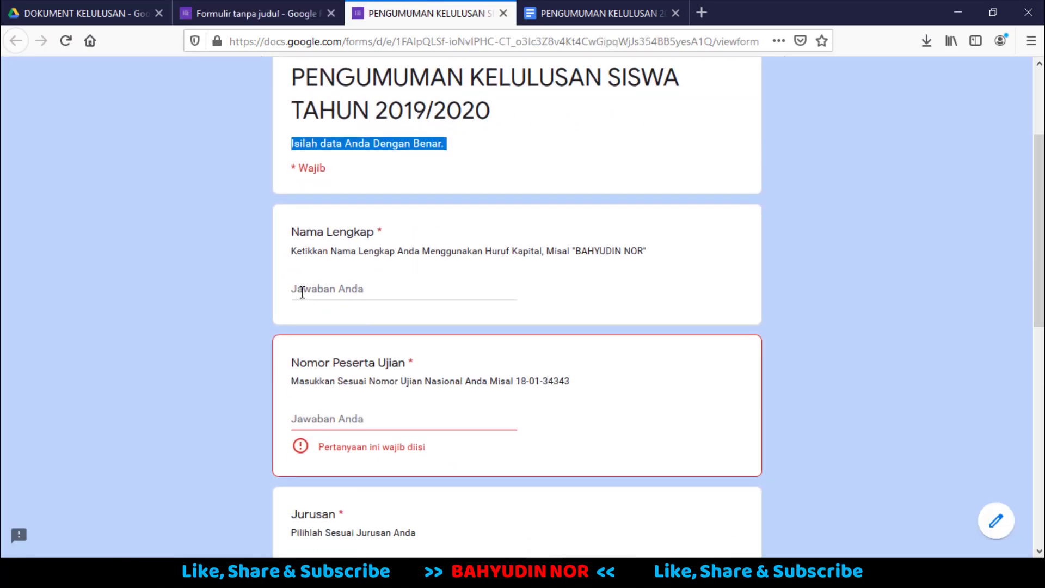
{"action": "scroll", "coordinate": [302, 292], "scroll_direction": "up", "scroll_amount": 3}
{"action": "key", "text": "ctrl+Page_Up"}
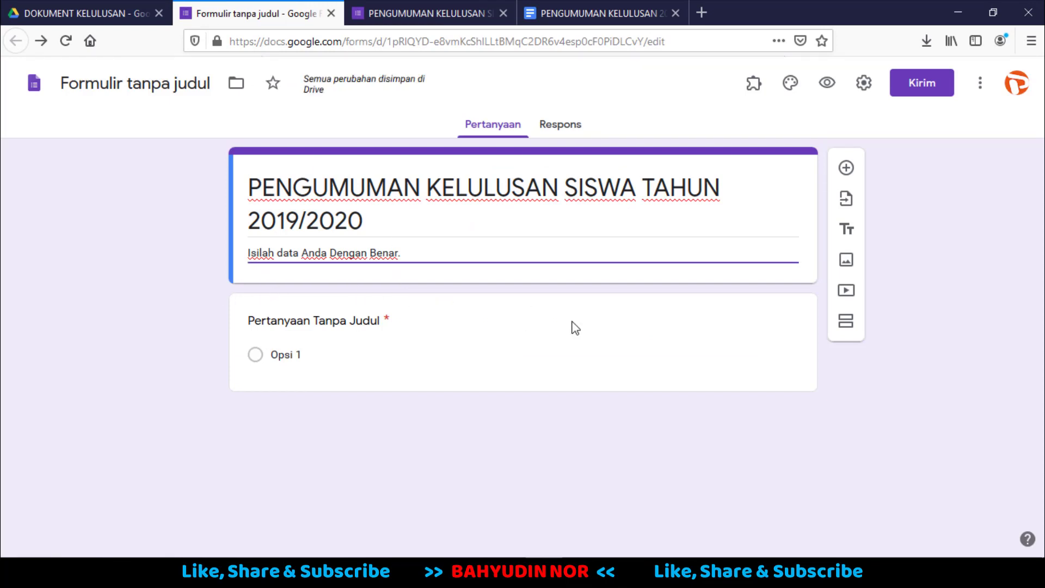
{"action": "left_click", "coordinate": [847, 326]}
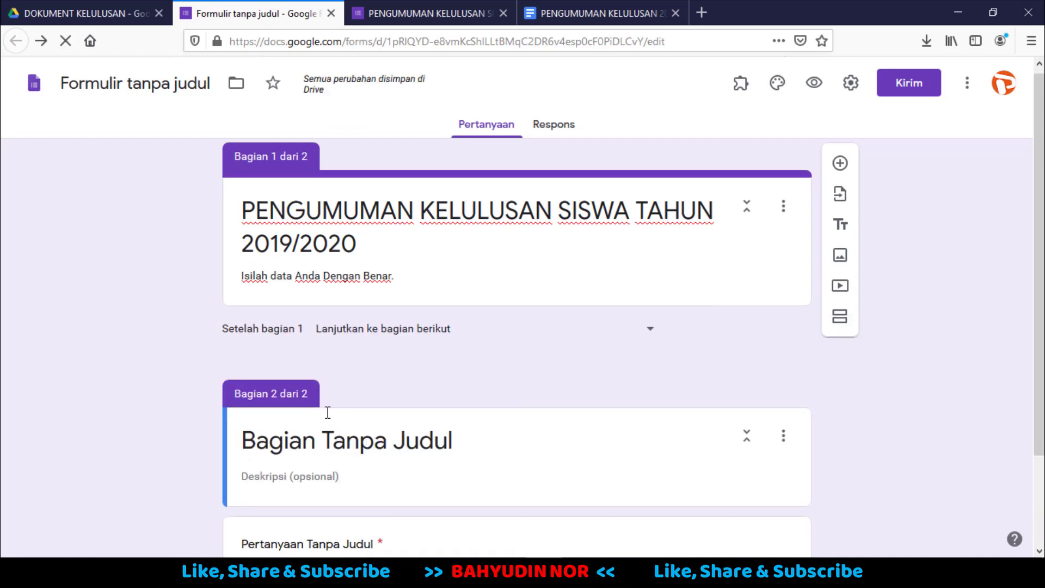
{"action": "type", "text": "ID"}
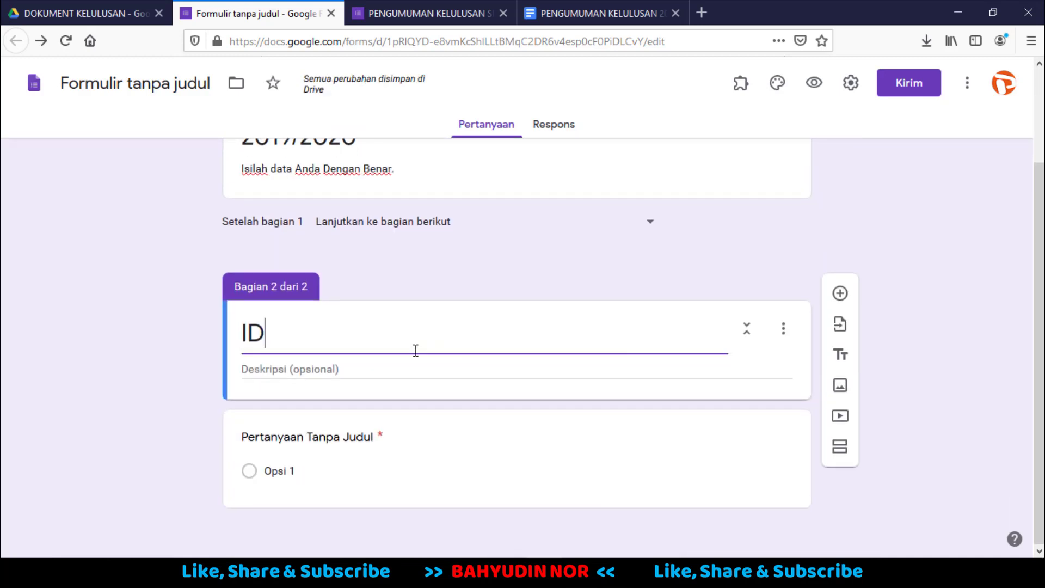
{"action": "type", "text": "ENTITAS"}
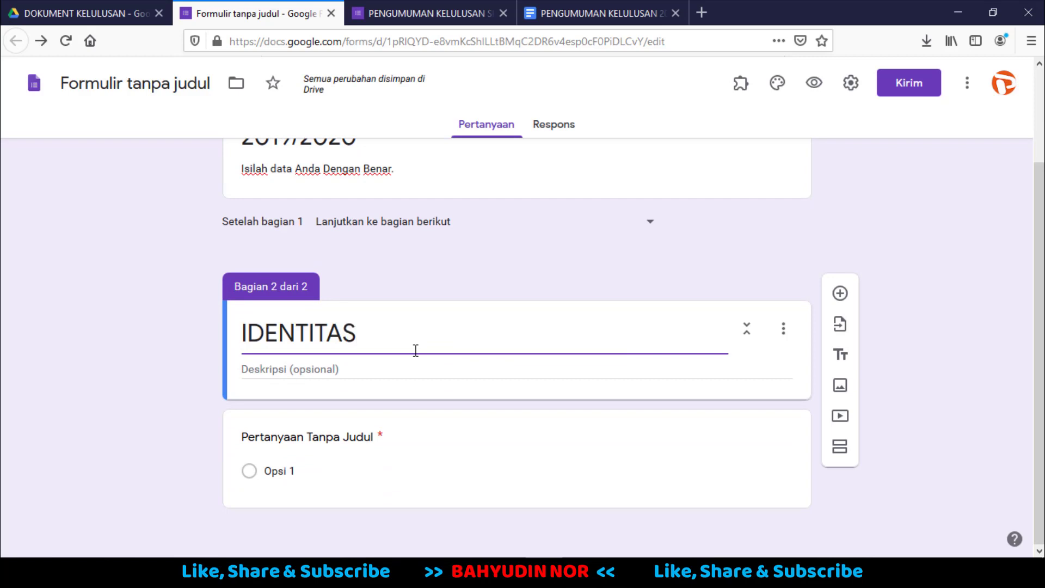
{"action": "type", "text": " PESER"}
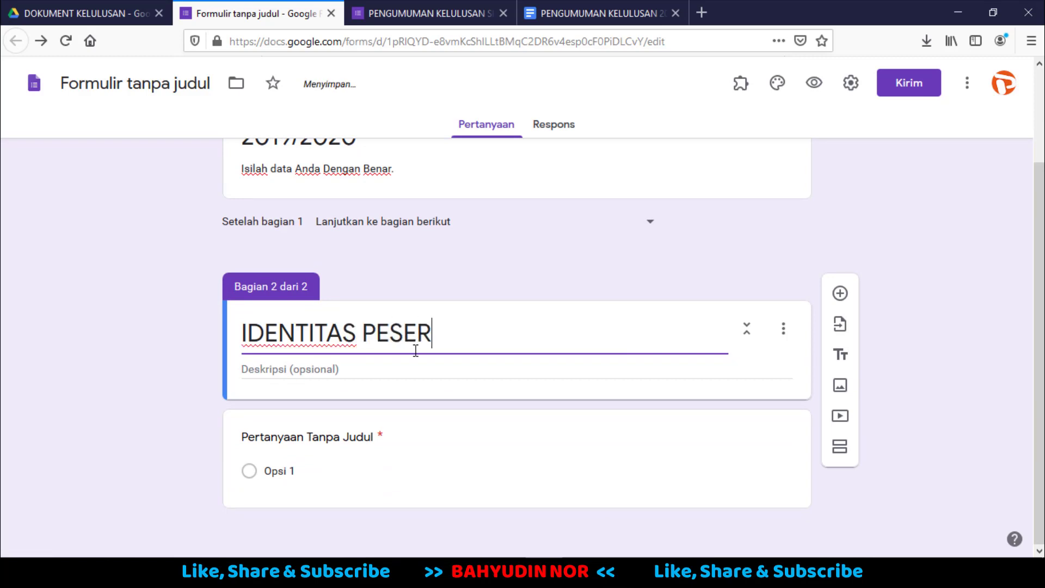
{"action": "type", "text": "TA DIDIK"}
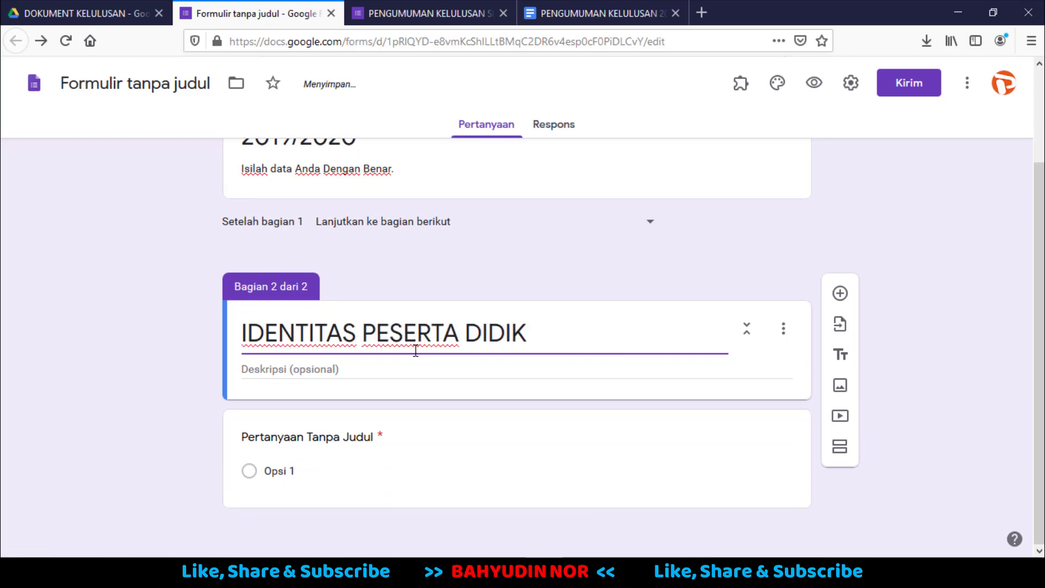
{"action": "left_click", "coordinate": [120, 374]}
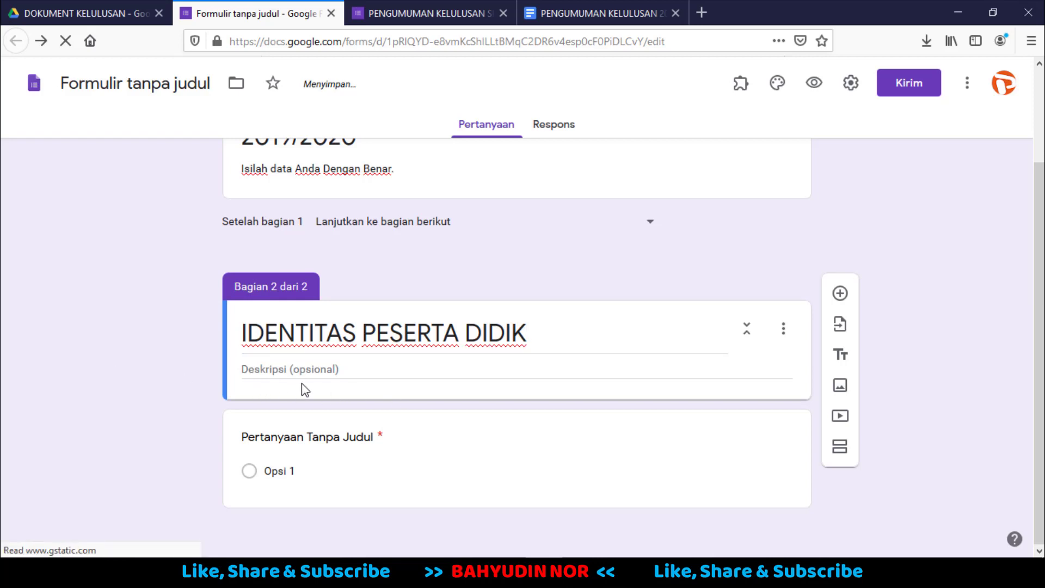
Copy the question title "Nama Lengkap" from the existing form into the new form's untitled question, keeping it required.
{"action": "scroll", "coordinate": [404, 292], "scroll_direction": "down", "scroll_amount": 3}
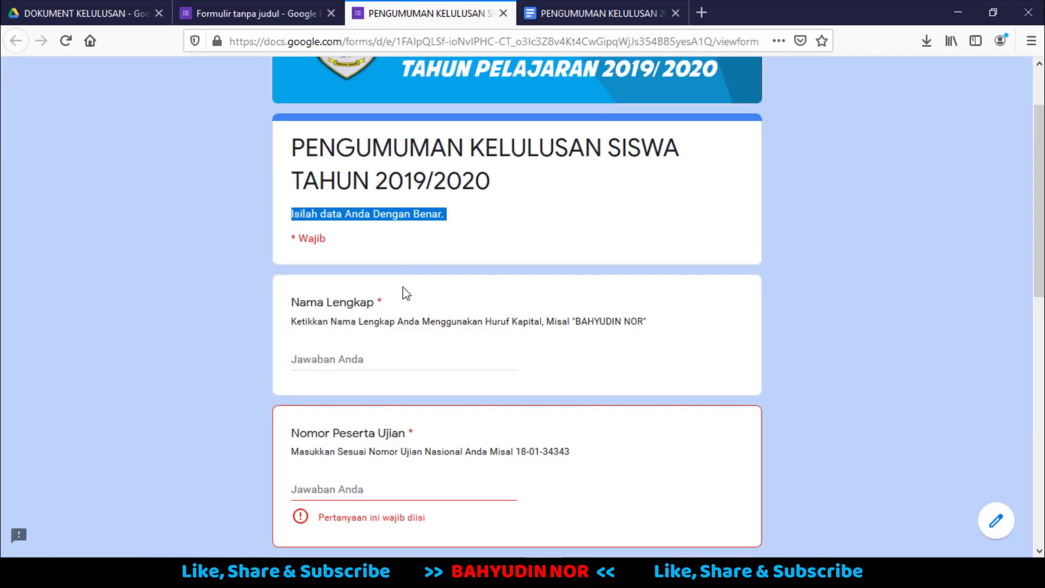
{"action": "left_click_drag", "start_coordinate": [289, 233], "coordinate": [366, 232]}
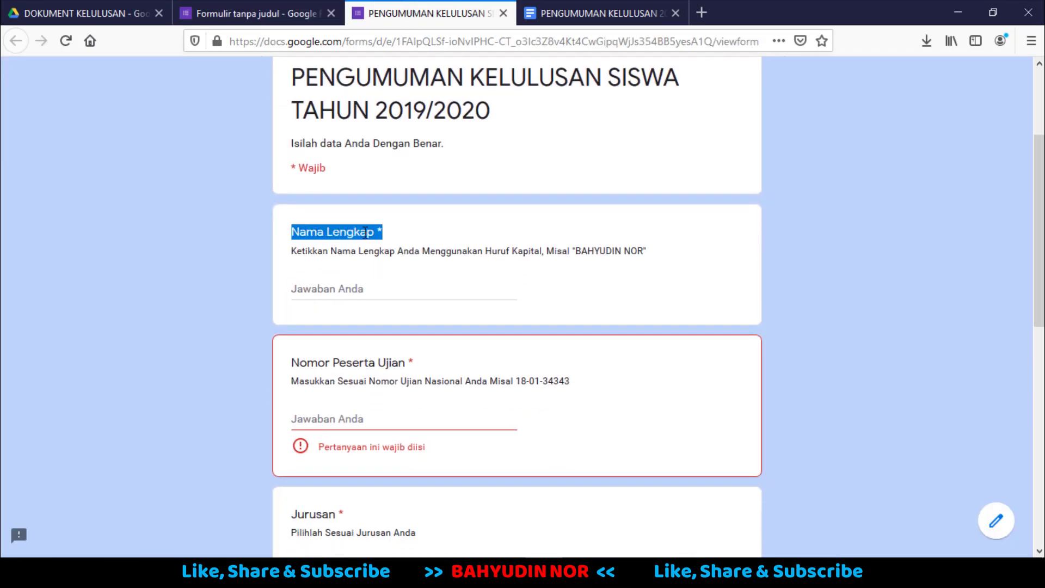
{"action": "left_click_drag", "start_coordinate": [290, 233], "coordinate": [373, 236]}
{"action": "right_click", "coordinate": [363, 234]}
{"action": "left_click", "coordinate": [397, 249]}
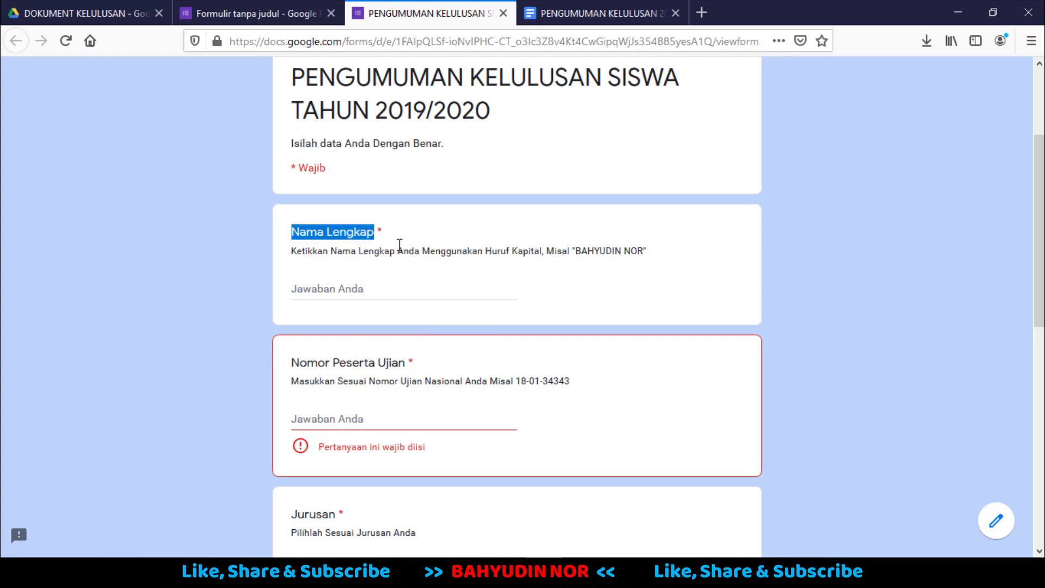
{"action": "left_click", "coordinate": [245, 13]}
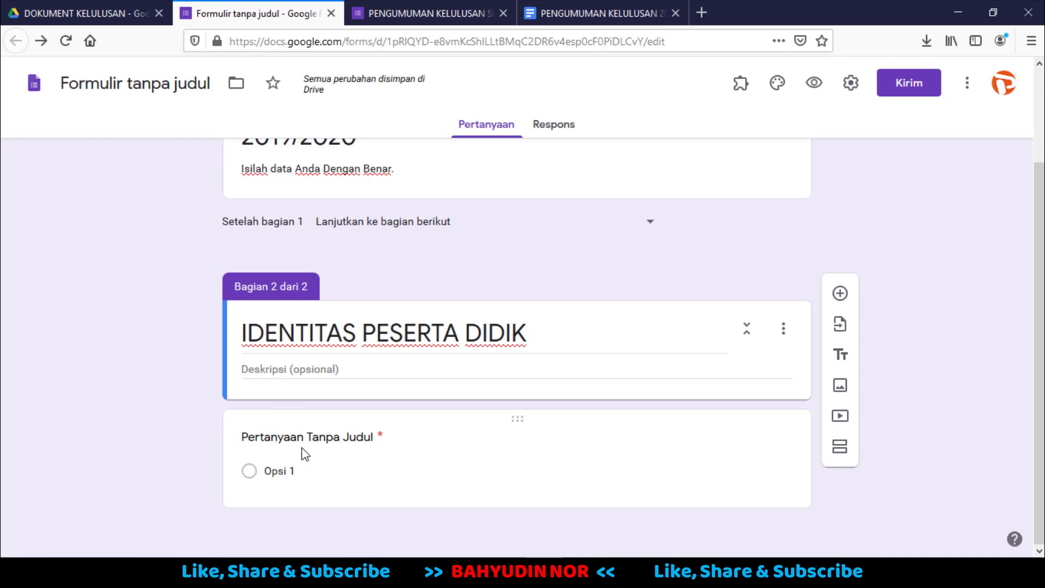
{"action": "left_click", "coordinate": [317, 443]}
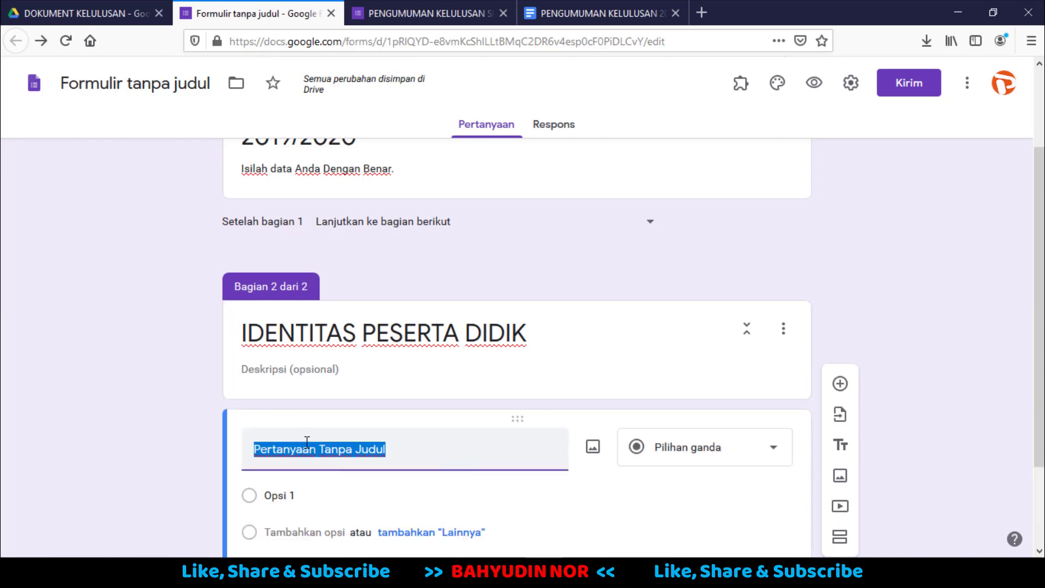
{"action": "right_click", "coordinate": [306, 441]}
{"action": "left_click", "coordinate": [356, 275]}
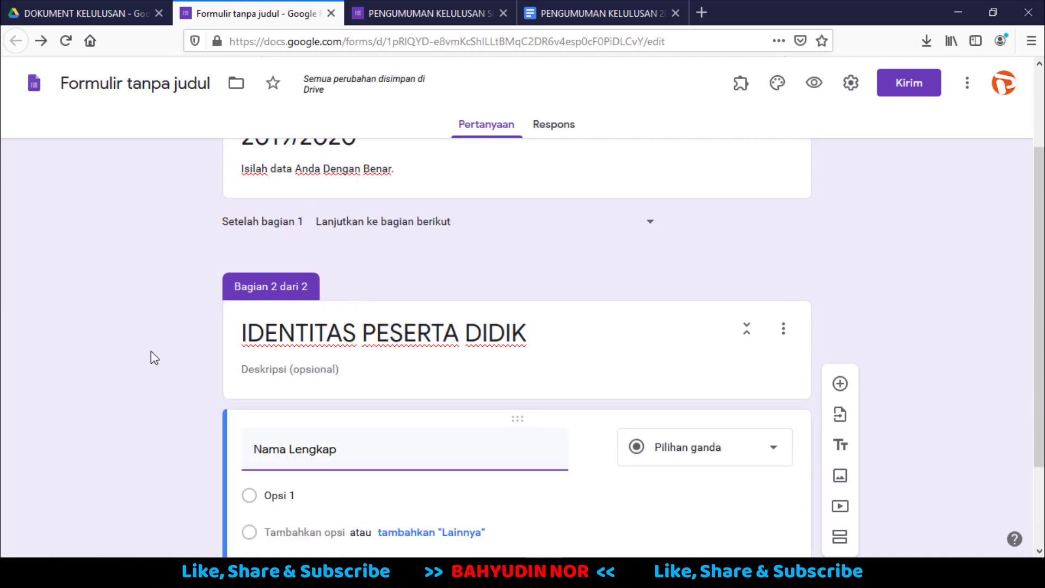
{"action": "scroll", "coordinate": [151, 350], "scroll_direction": "down", "scroll_amount": 2}
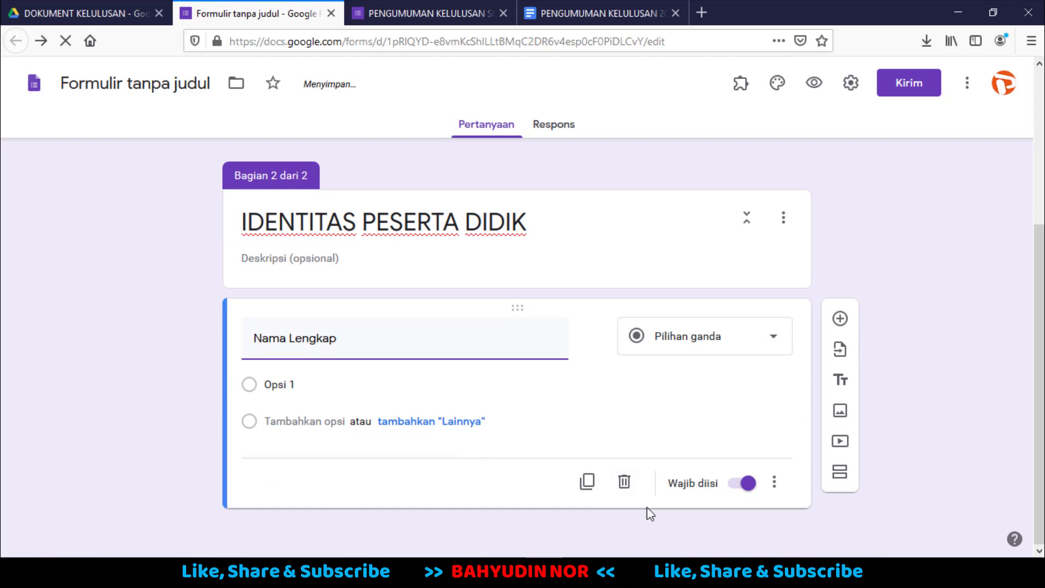
{"action": "left_click", "coordinate": [744, 489]}
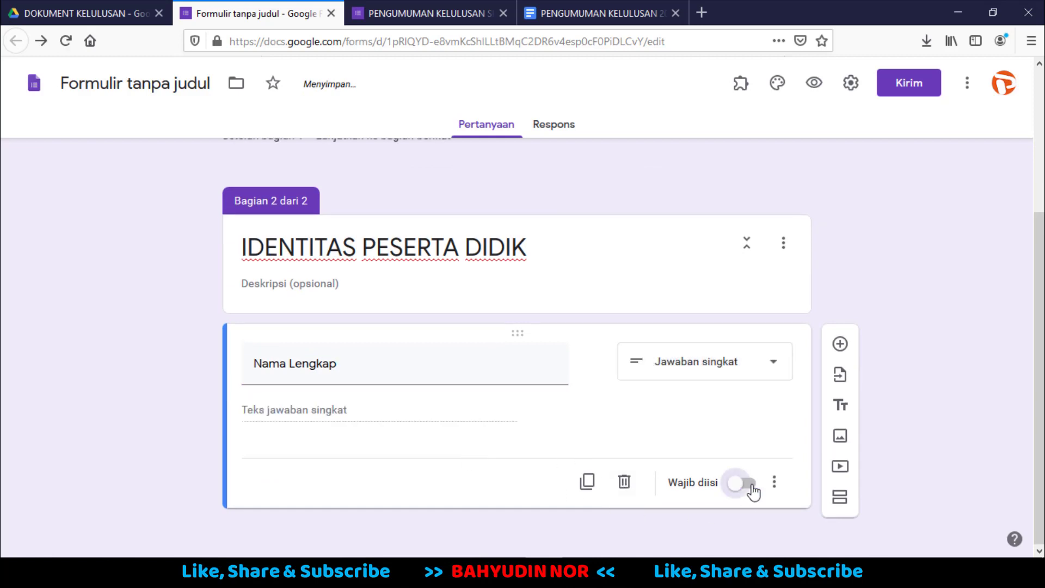
{"action": "left_click", "coordinate": [747, 488]}
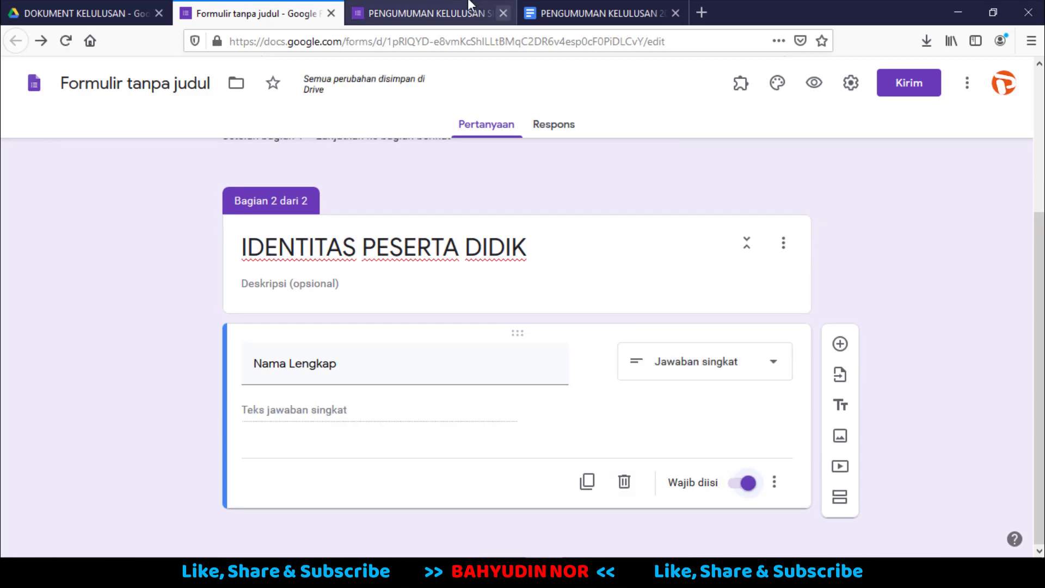
Add a description to the Nama Lengkap question, copying the existing form's instruction to enter the full name in capital letters.
{"action": "left_click", "coordinate": [431, 13]}
{"action": "left_click_drag", "start_coordinate": [292, 251], "coordinate": [673, 259]}
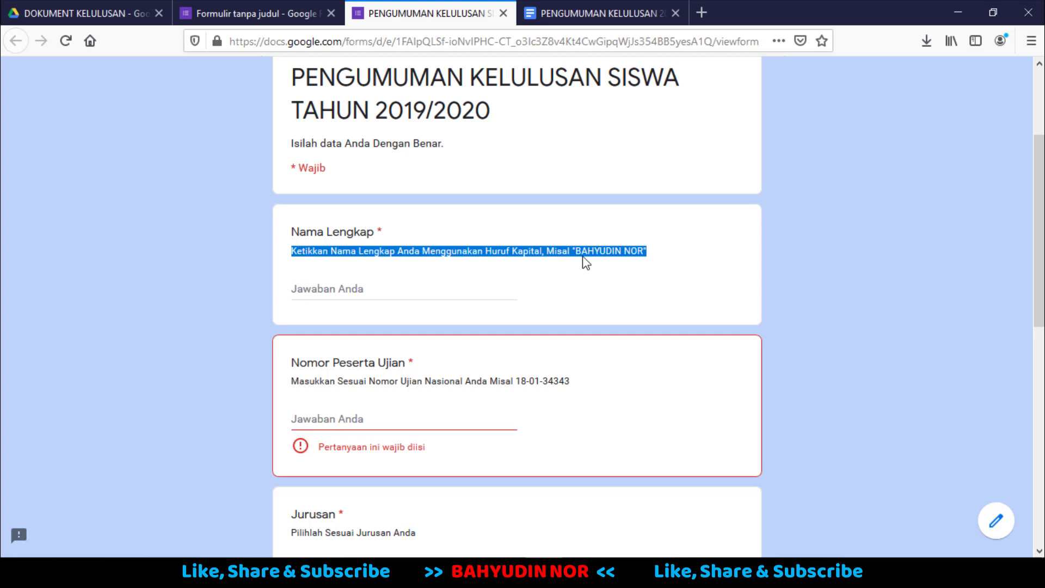
{"action": "right_click", "coordinate": [595, 246]}
{"action": "left_click", "coordinate": [635, 260]}
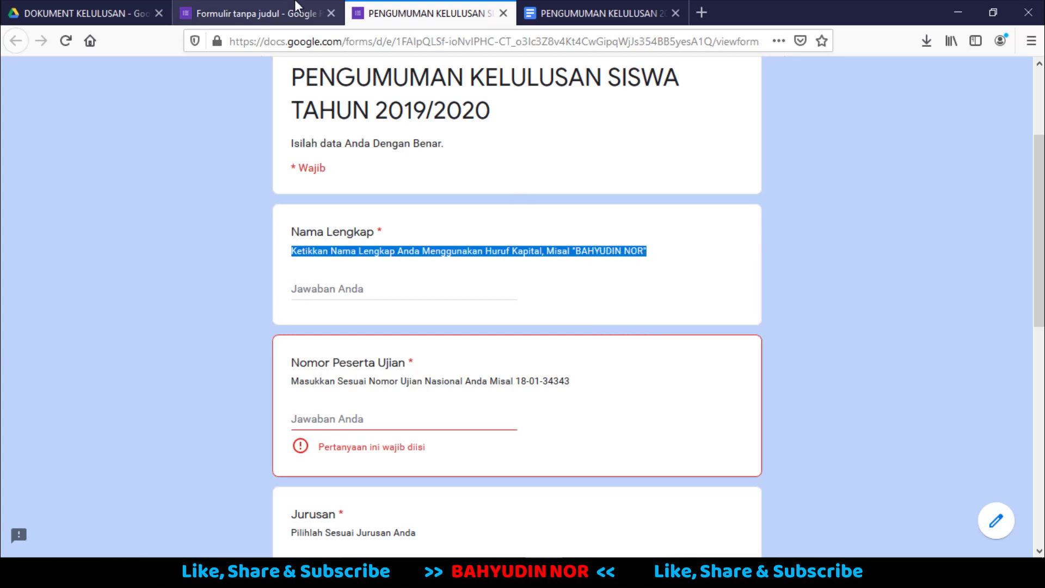
{"action": "left_click", "coordinate": [288, 12]}
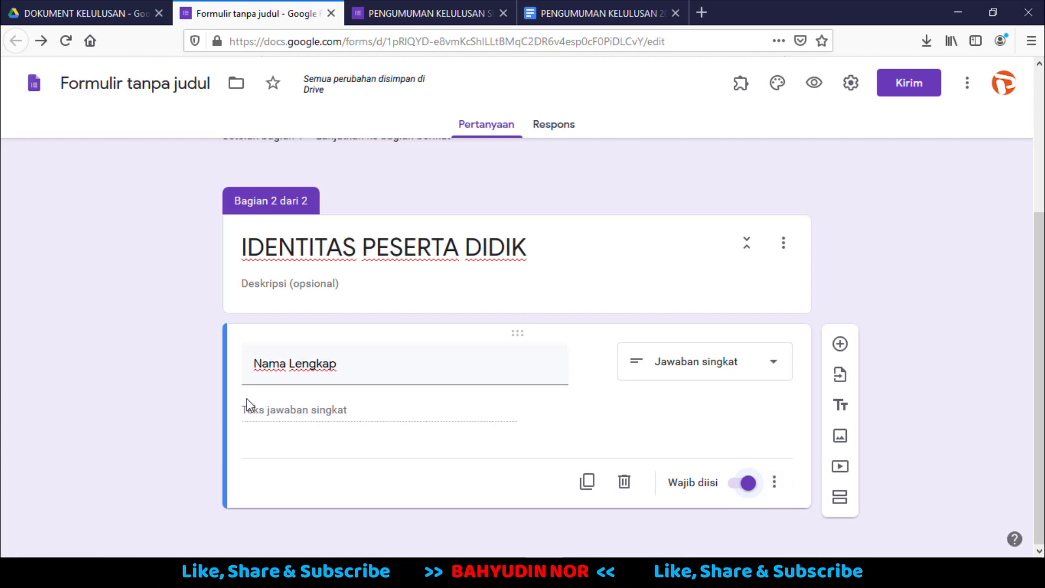
{"action": "left_click", "coordinate": [774, 482]}
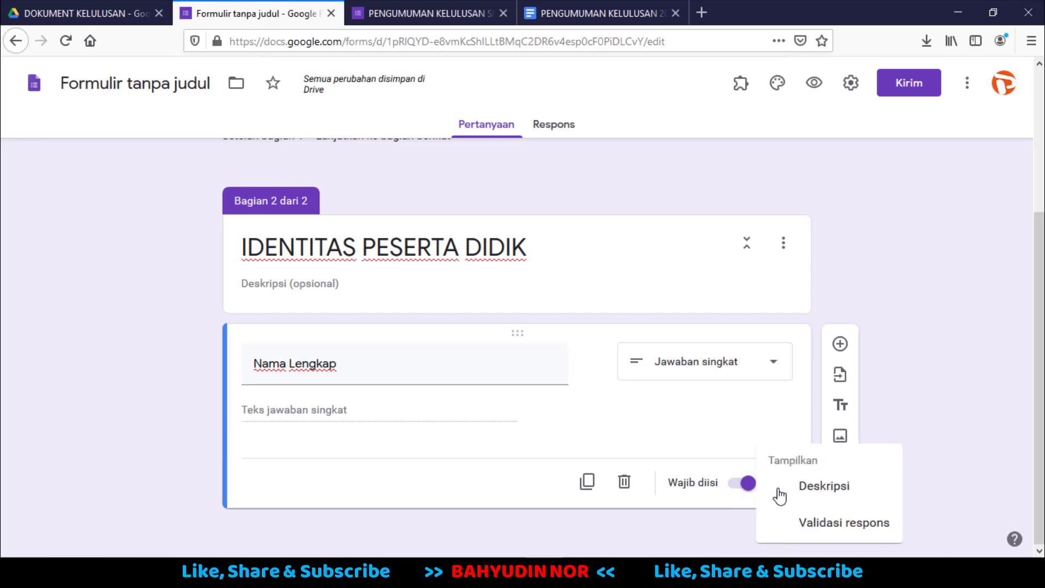
{"action": "left_click", "coordinate": [827, 487]}
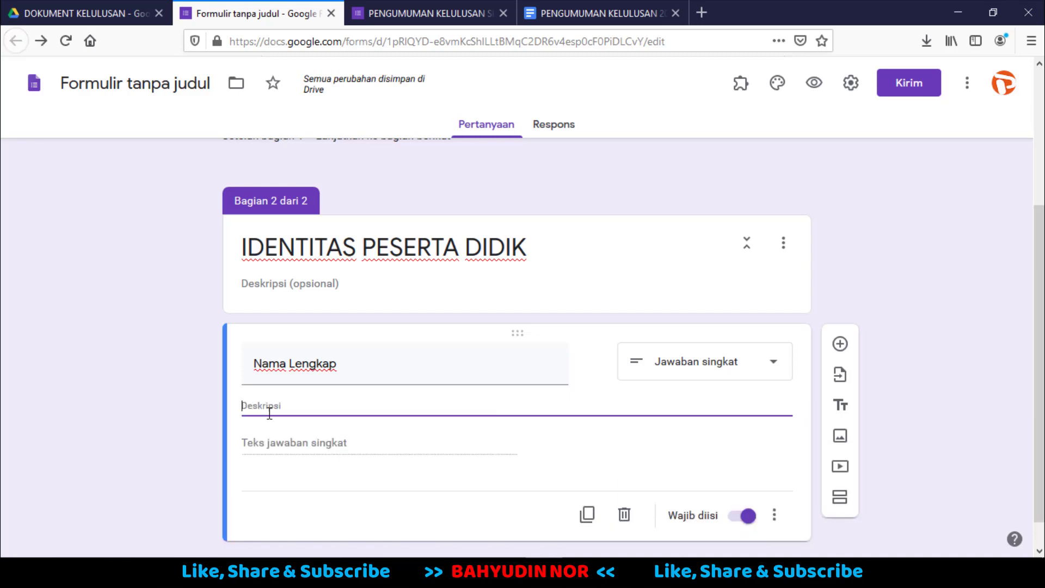
{"action": "right_click", "coordinate": [274, 406]}
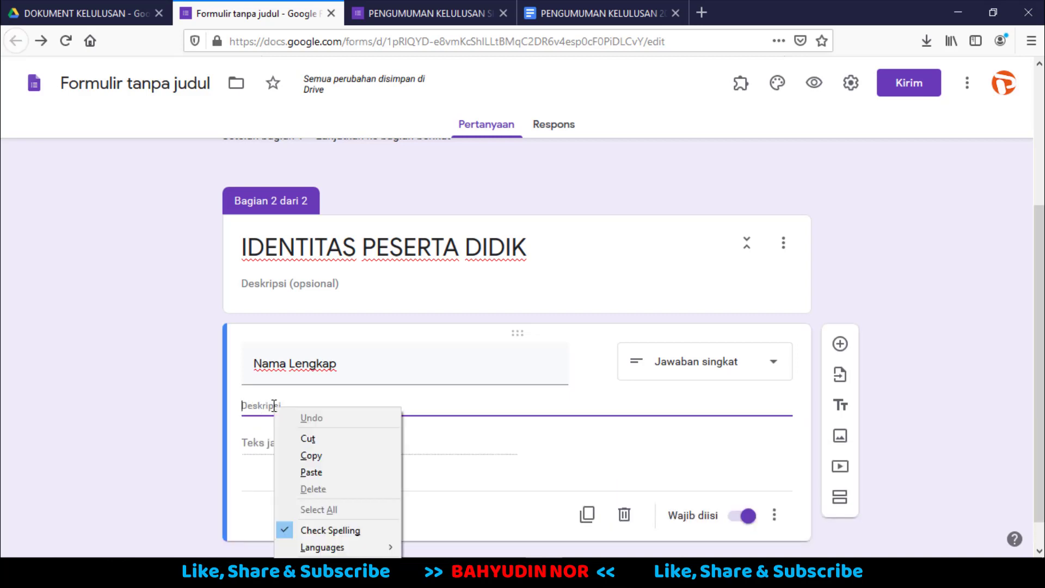
{"action": "left_click", "coordinate": [317, 467]}
{"action": "scroll", "coordinate": [258, 434], "scroll_direction": "down", "scroll_amount": 1}
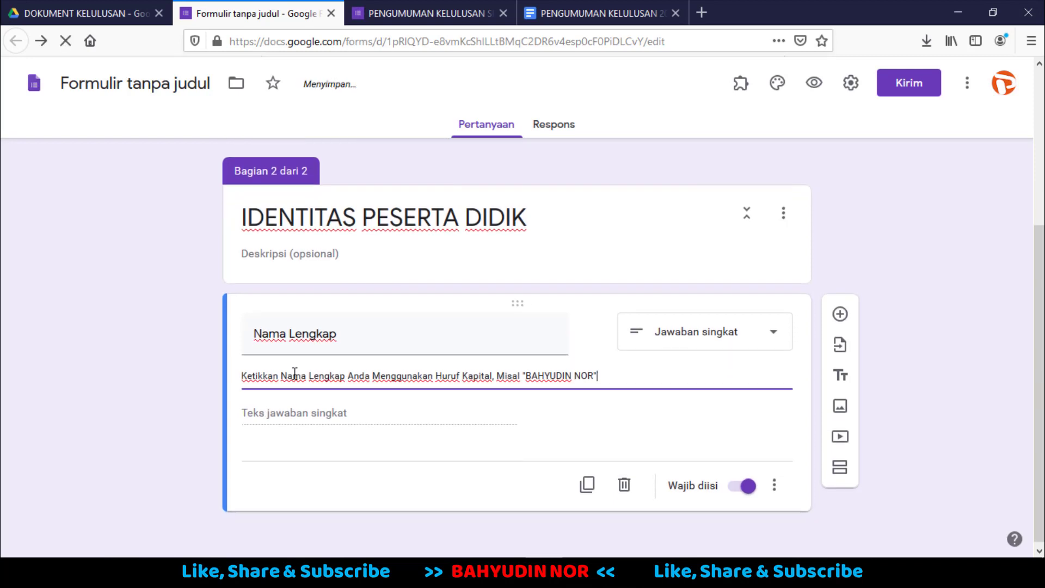
Duplicate the Nama Lengkap question and replace the copy's title with "Nomor Peserta Ujian" copied from the existing form.
{"action": "left_click", "coordinate": [587, 484]}
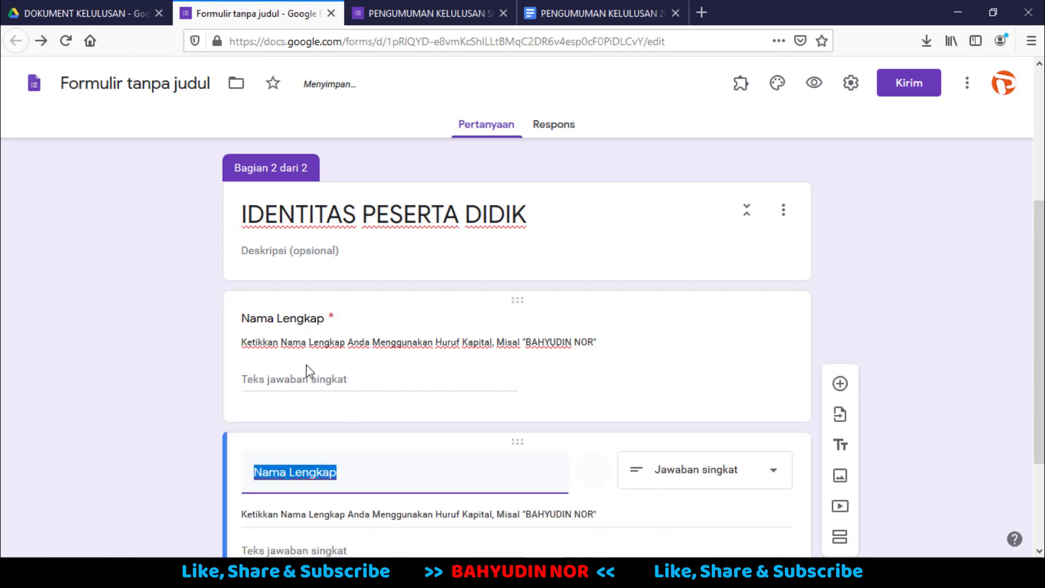
{"action": "left_click", "coordinate": [425, 13]}
{"action": "scroll", "coordinate": [419, 306], "scroll_direction": "down", "scroll_amount": 3}
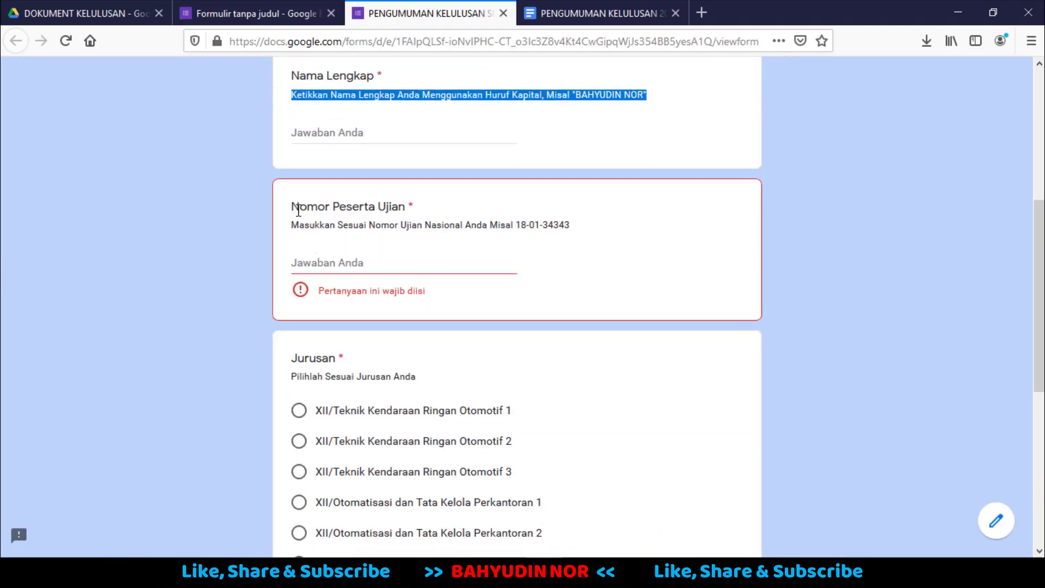
{"action": "left_click_drag", "start_coordinate": [293, 206], "coordinate": [407, 207]}
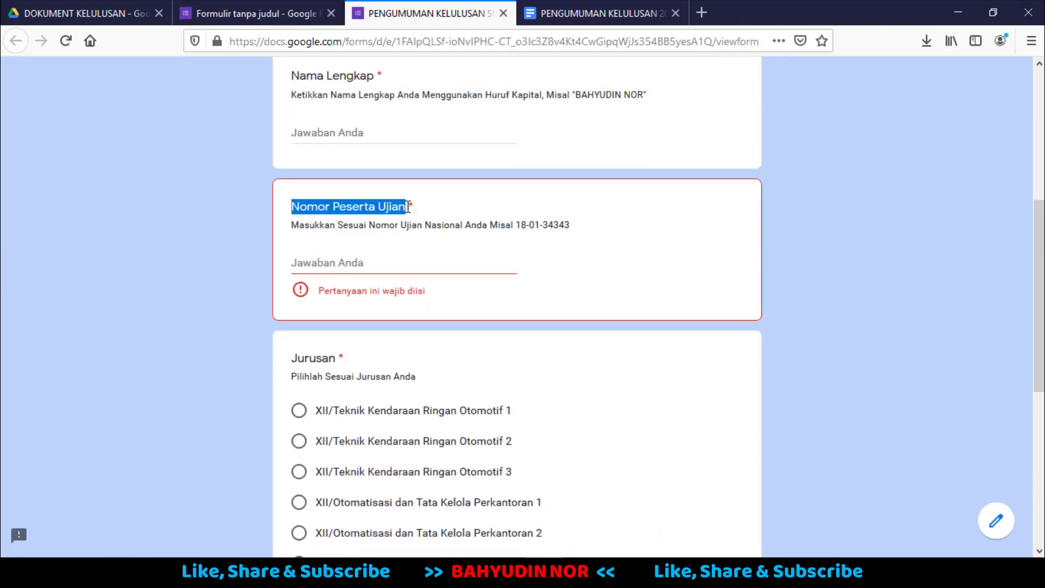
{"action": "right_click", "coordinate": [402, 207]}
{"action": "left_click", "coordinate": [435, 219]}
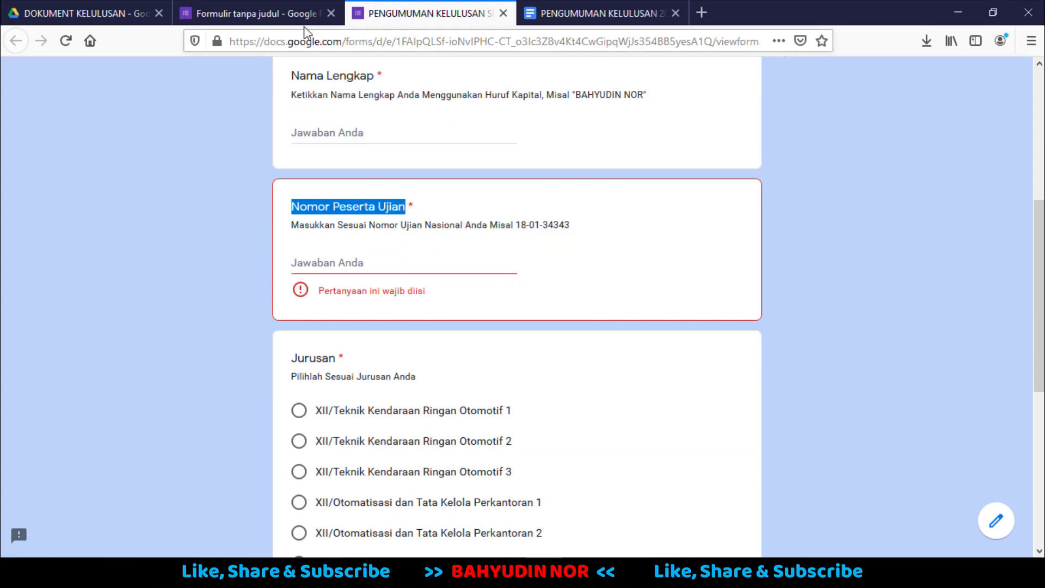
{"action": "left_click", "coordinate": [255, 13]}
{"action": "scroll", "coordinate": [316, 436], "scroll_direction": "down", "scroll_amount": 3}
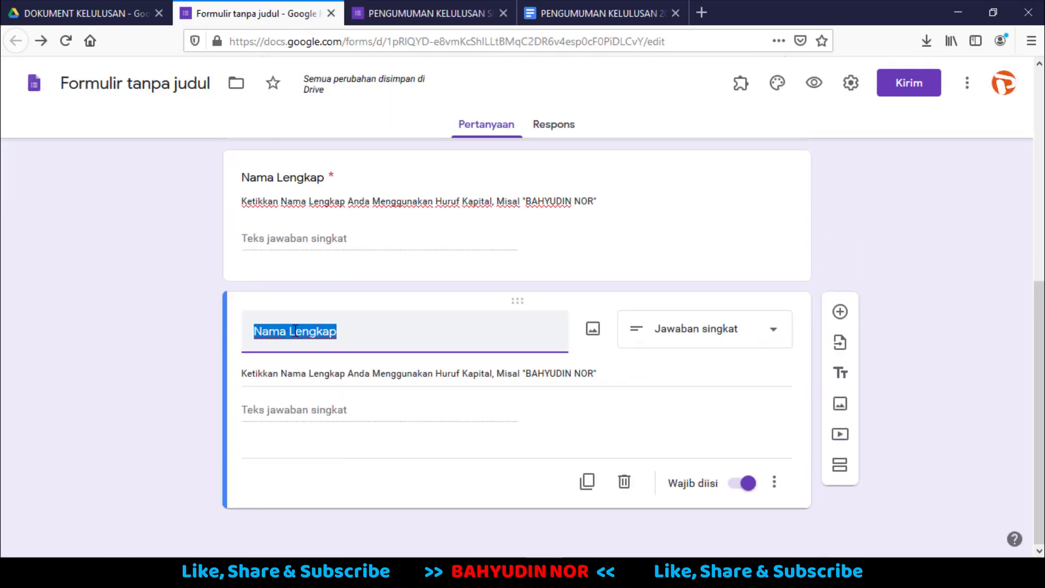
{"action": "right_click", "coordinate": [323, 329]}
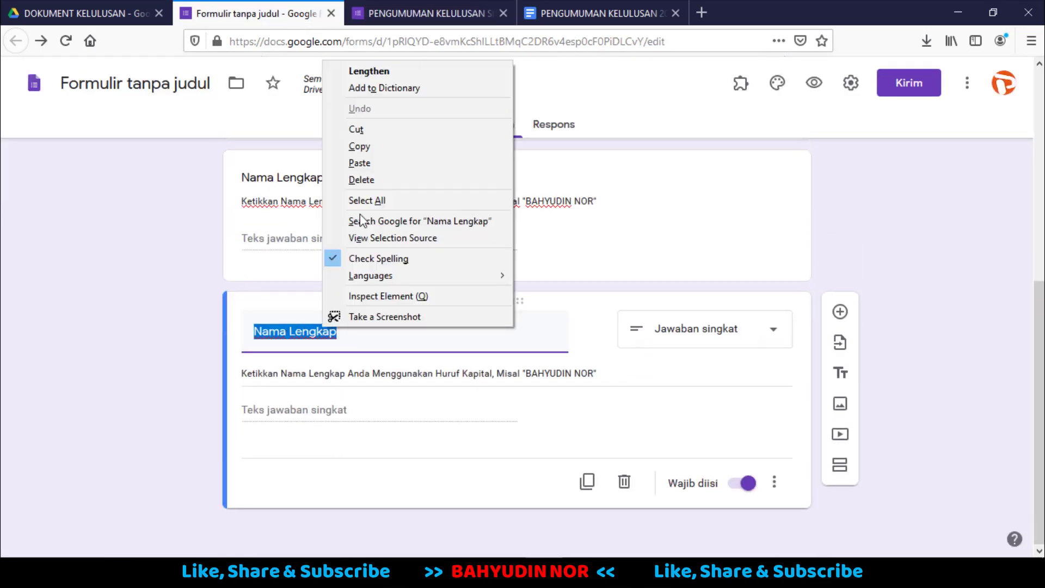
{"action": "left_click", "coordinate": [368, 162]}
Copy the instruction text under the Nomor Peserta Ujian question in the existing graduation announcement form.
{"action": "scroll", "coordinate": [362, 371], "scroll_direction": "up", "scroll_amount": 3}
{"action": "left_click", "coordinate": [430, 12]}
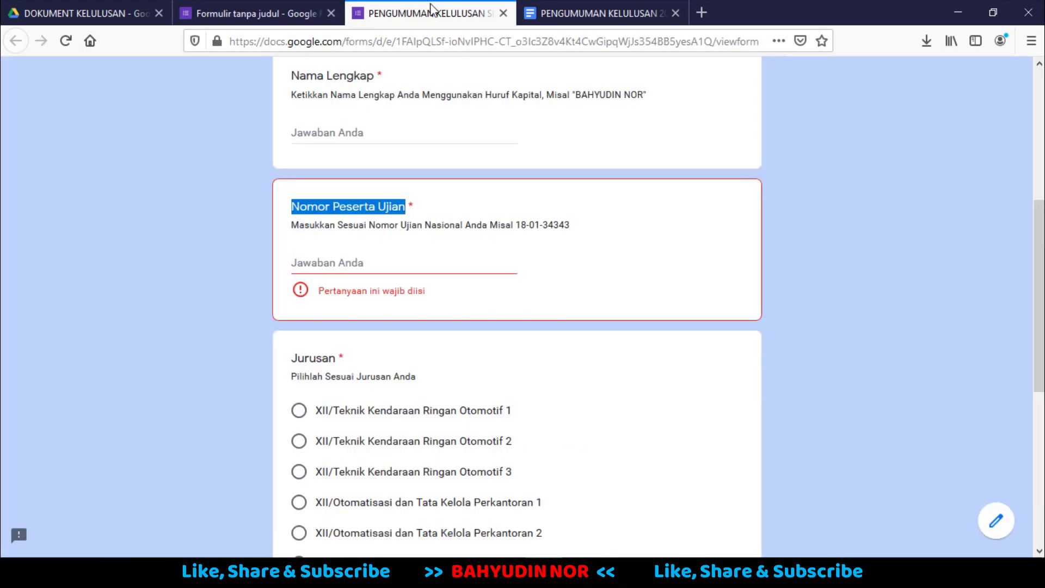
{"action": "left_click", "coordinate": [302, 223]}
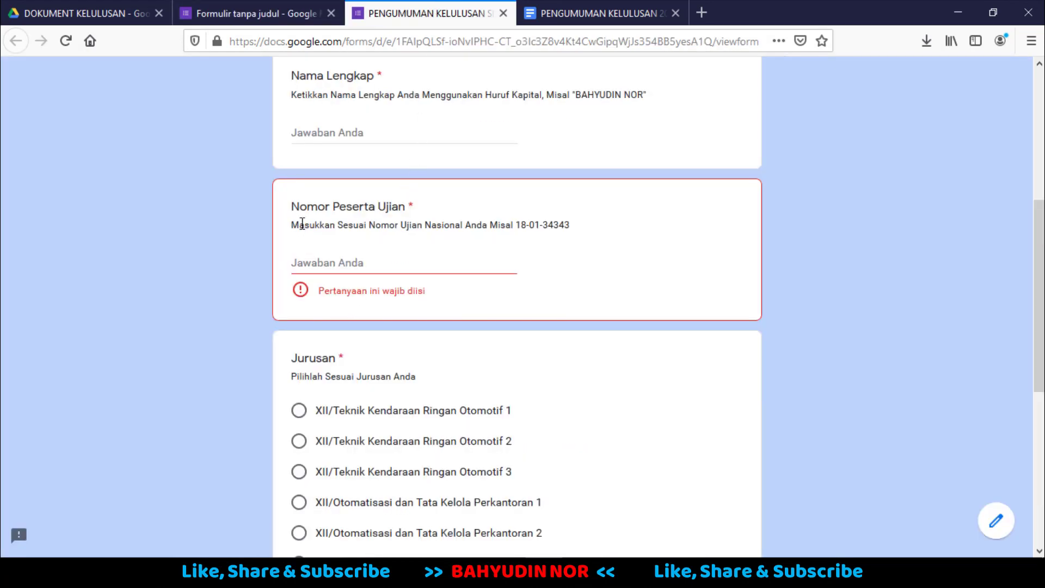
{"action": "left_click_drag", "start_coordinate": [293, 224], "coordinate": [578, 233]}
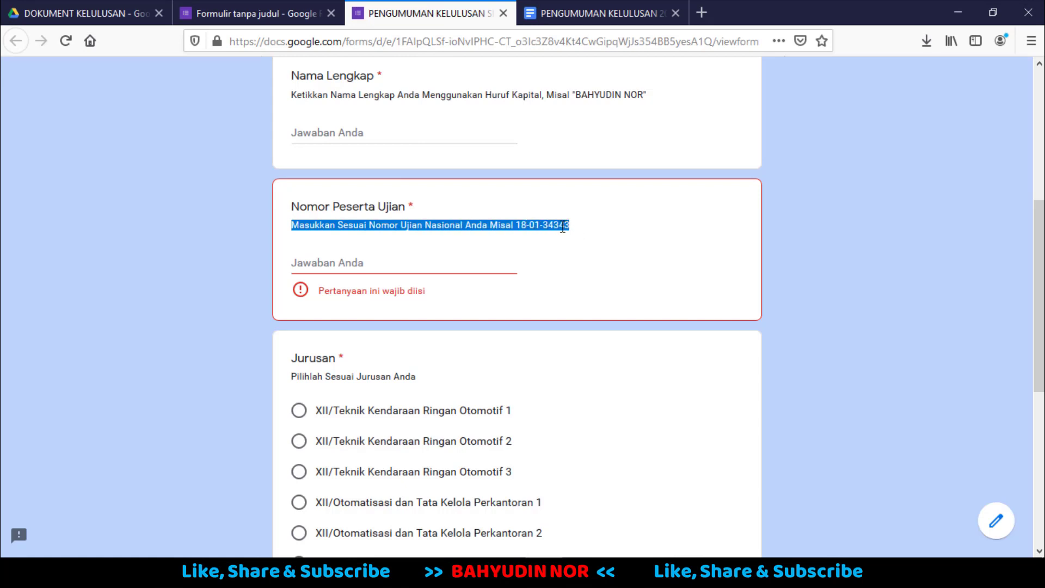
{"action": "right_click", "coordinate": [563, 227]}
{"action": "left_click", "coordinate": [588, 237]}
{"action": "left_click", "coordinate": [352, 237]}
{"action": "left_click_drag", "start_coordinate": [298, 225], "coordinate": [561, 224]}
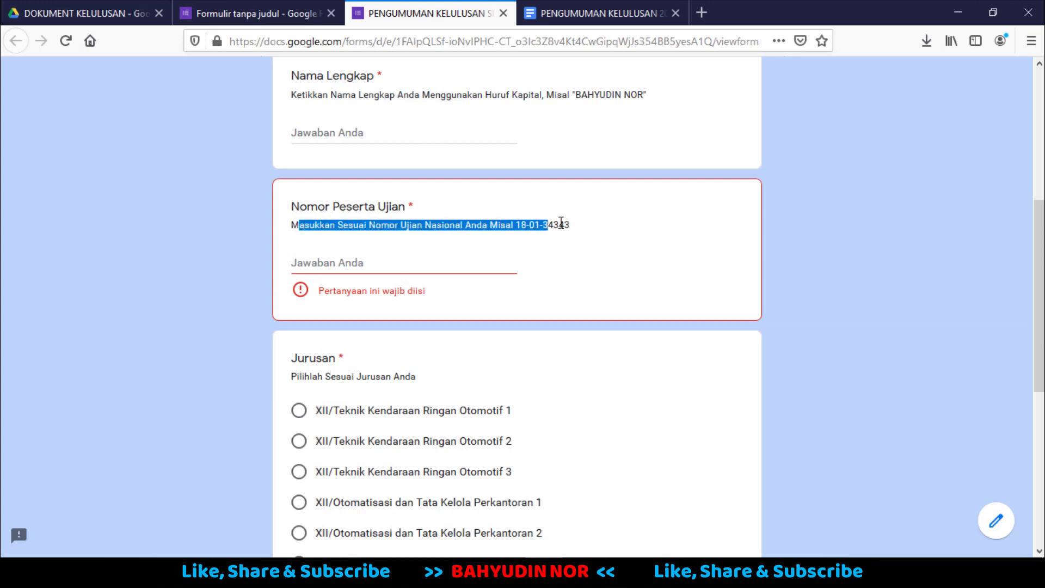
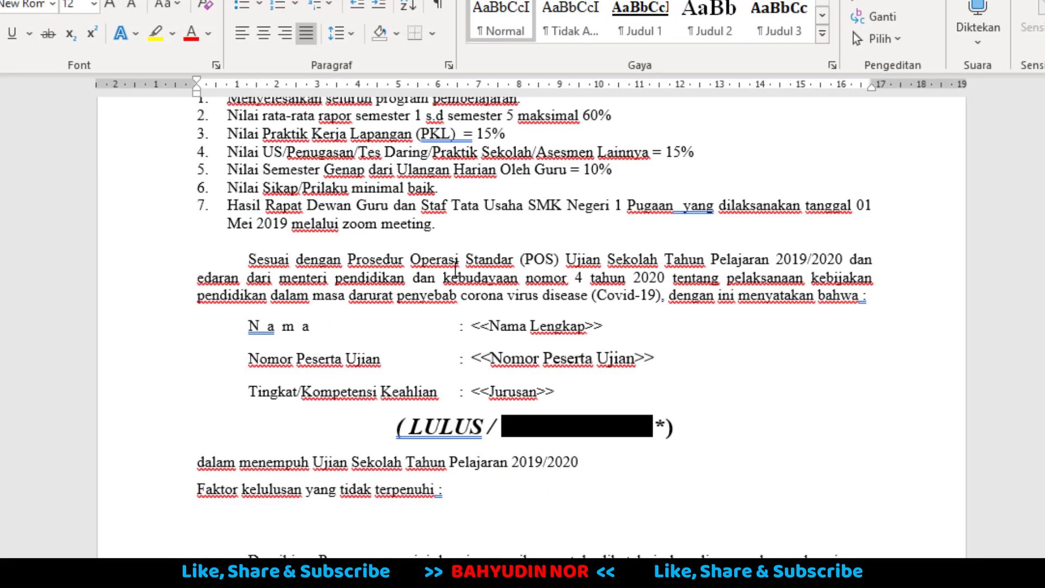
Check the merge tags in the Word document, and select PENGUMUMAN KELULUSAN 2019-2020 from Drive as the AutoCrat job template.
{"action": "scroll", "coordinate": [446, 262], "scroll_direction": "up", "scroll_amount": 3}
{"action": "scroll", "coordinate": [487, 275], "scroll_direction": "down", "scroll_amount": 2}
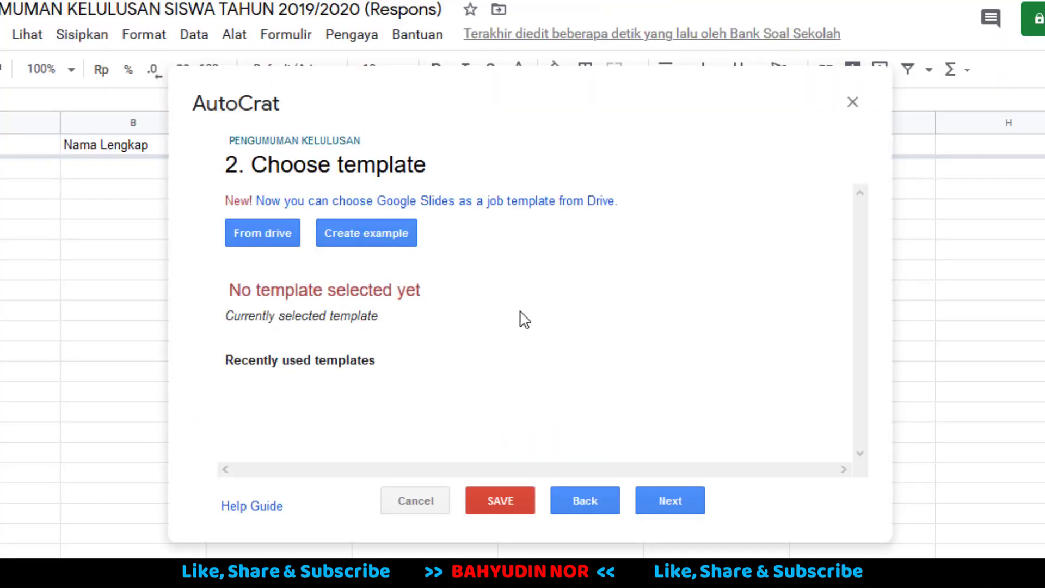
{"action": "left_click", "coordinate": [259, 236]}
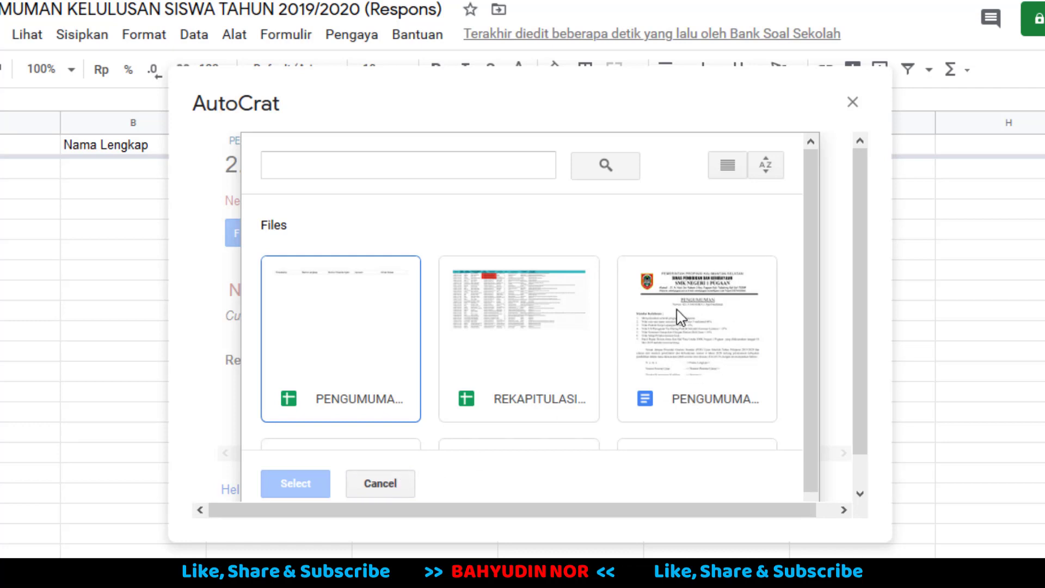
{"action": "left_click", "coordinate": [686, 339]}
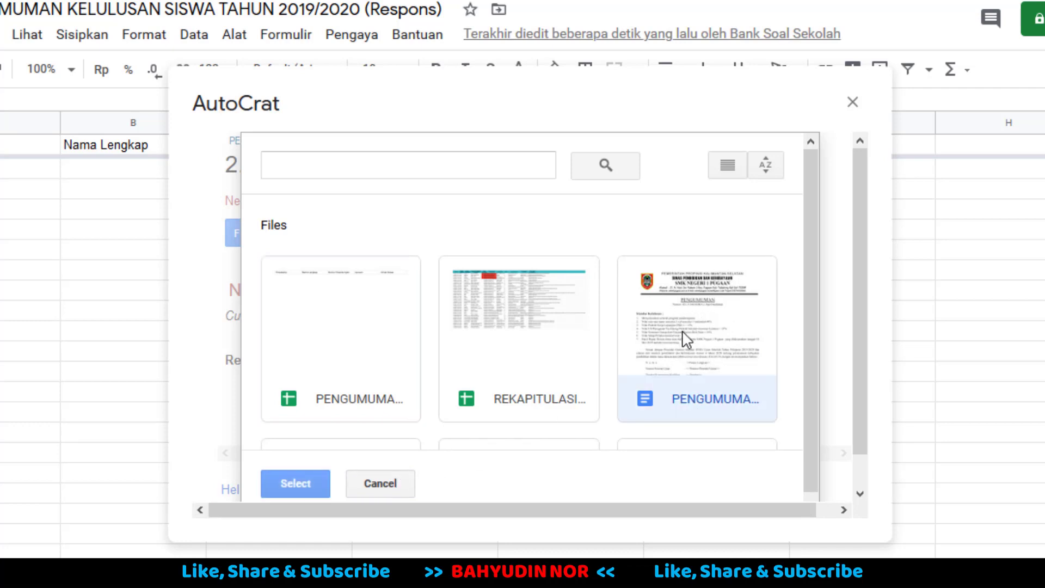
{"action": "left_click", "coordinate": [301, 482]}
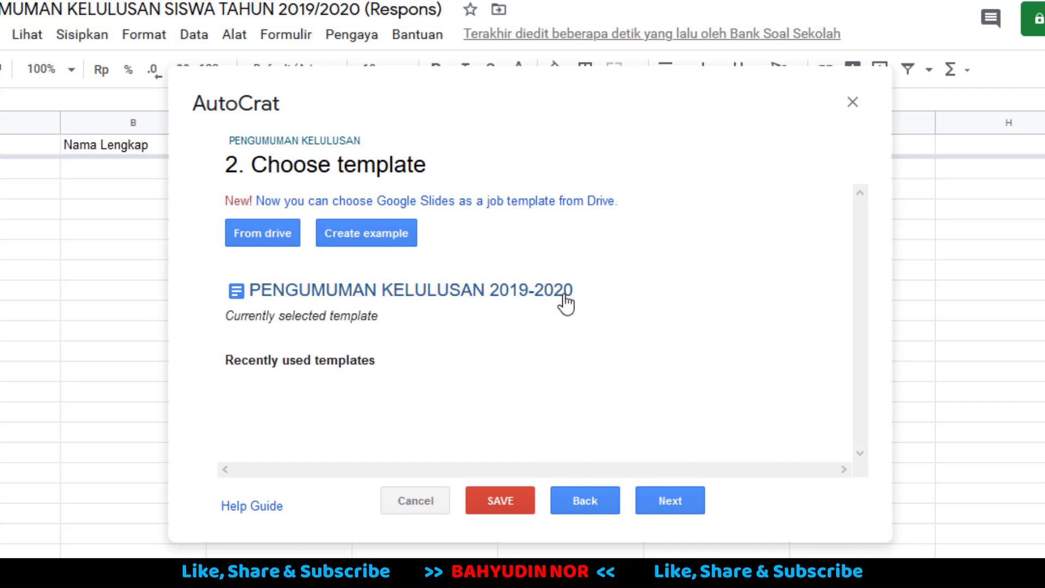
{"action": "left_click", "coordinate": [677, 507]}
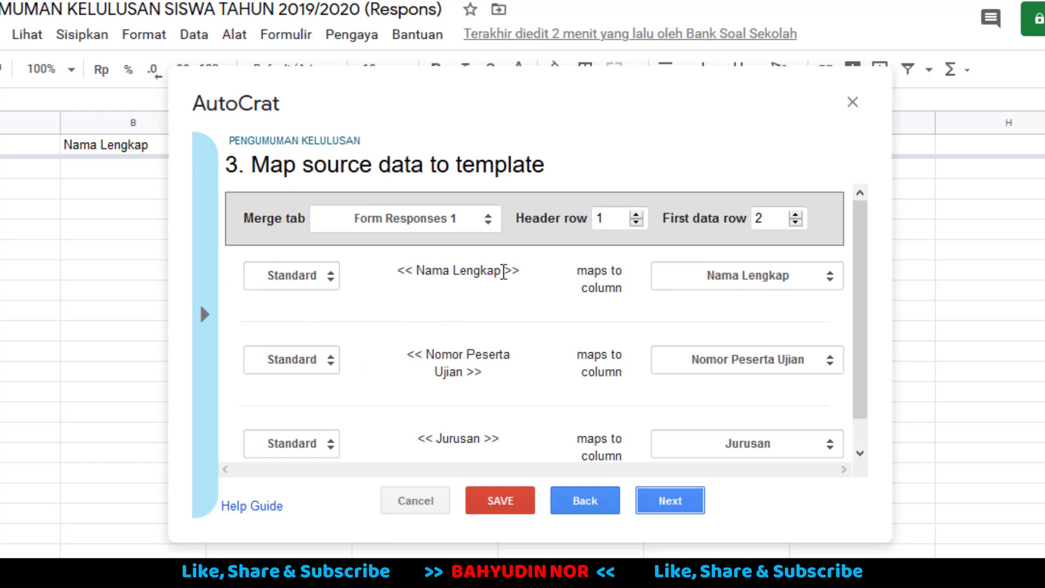
Map the <<Nama Lengkap>> tag to the Nama Lengkap column and the <<Nomor Peserta Ujian>> tag to the Nomor Peserta Ujian column.
{"action": "mouse_move", "coordinate": [615, 572]}
{"action": "left_click", "coordinate": [618, 512]}
{"action": "key", "text": "alt+Tab"}
{"action": "left_click", "coordinate": [751, 283]}
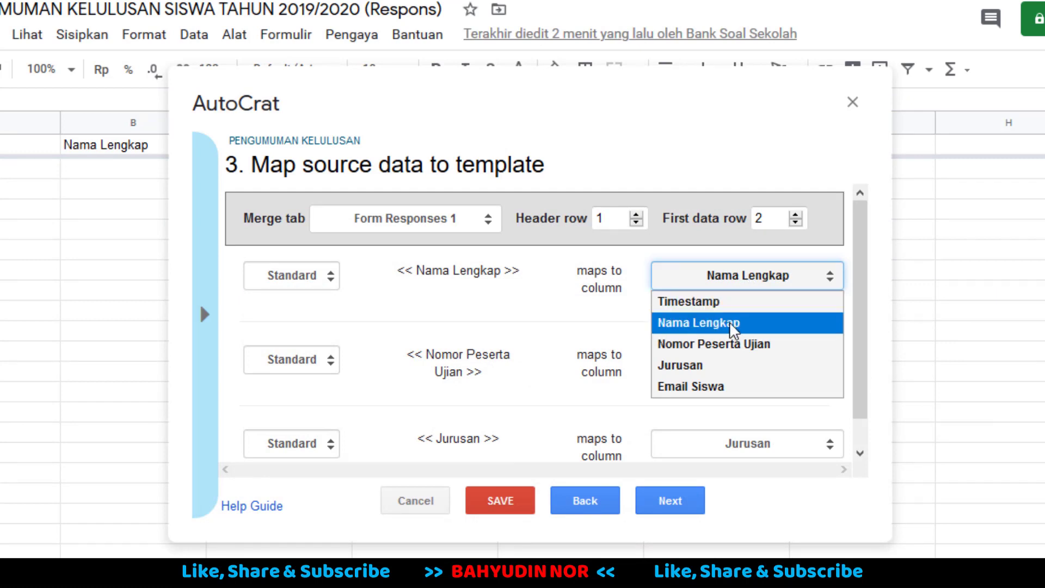
{"action": "left_click", "coordinate": [688, 321]}
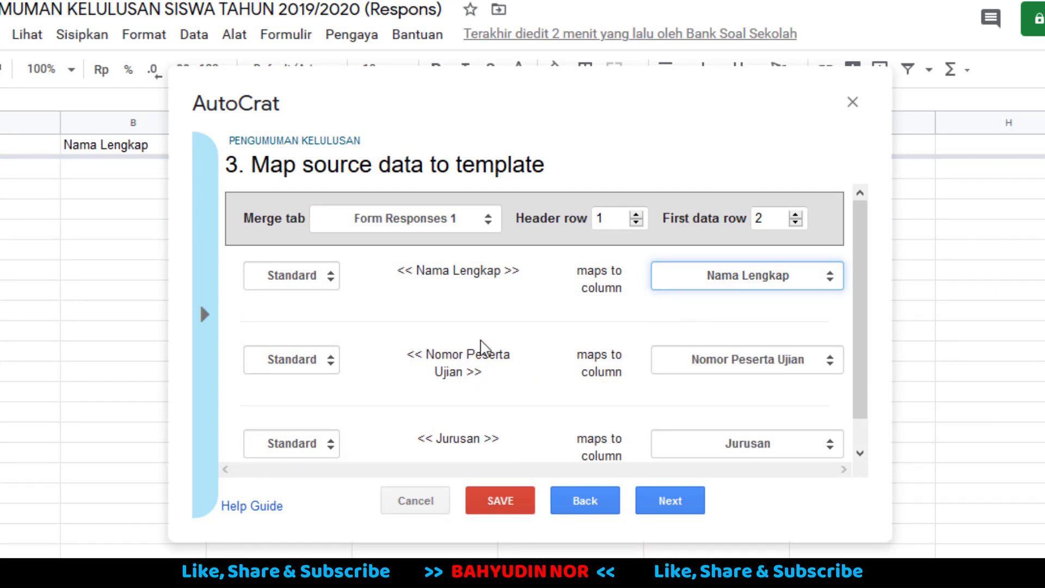
{"action": "scroll", "coordinate": [431, 331], "scroll_direction": "down", "scroll_amount": 1}
{"action": "left_click", "coordinate": [759, 341]}
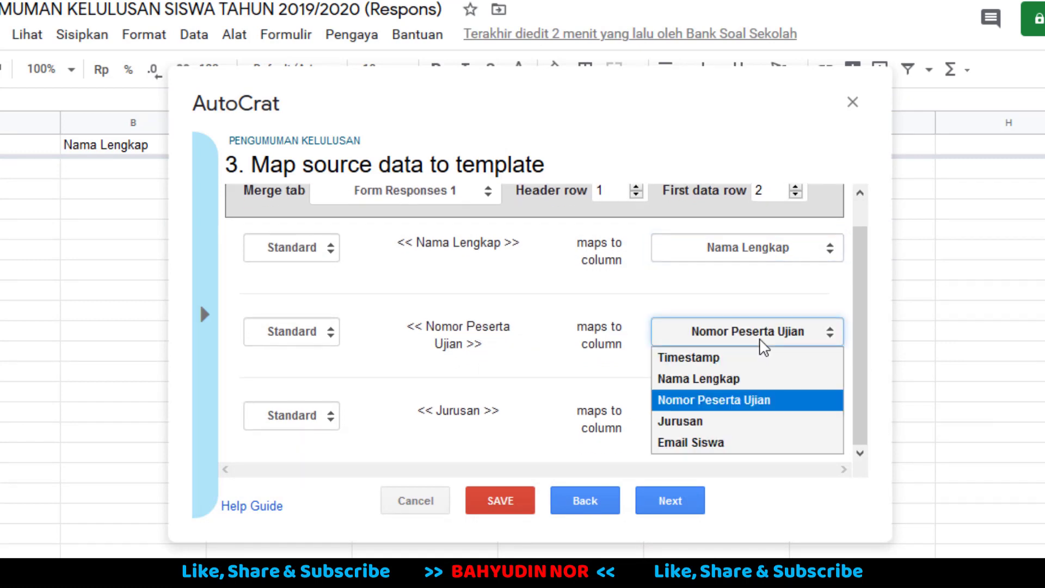
{"action": "left_click", "coordinate": [734, 396]}
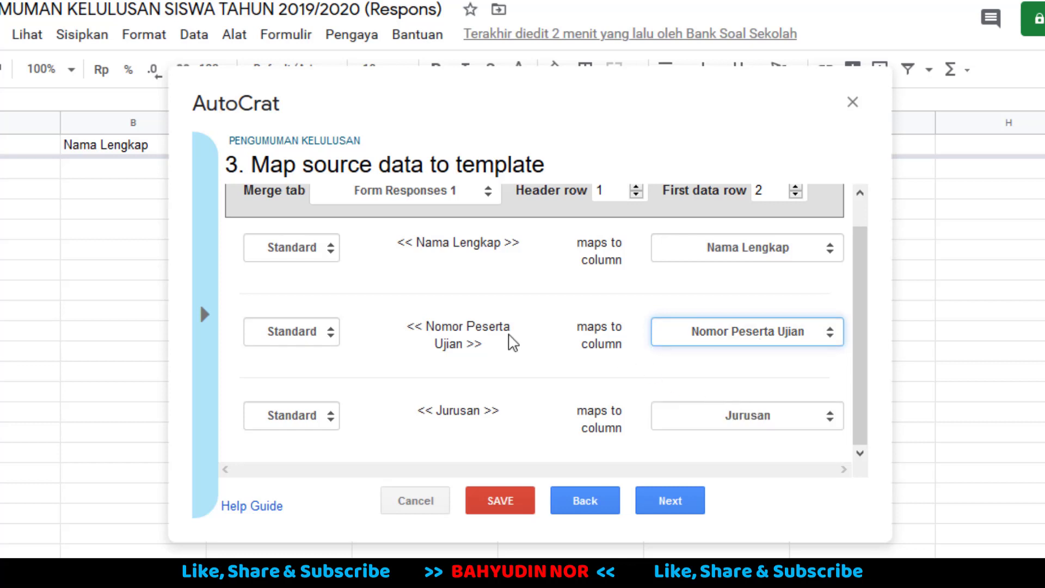
Map the <<Jurusan>> tag to the Jurusan column, review the mappings, and continue to the file settings.
{"action": "left_click", "coordinate": [757, 428]}
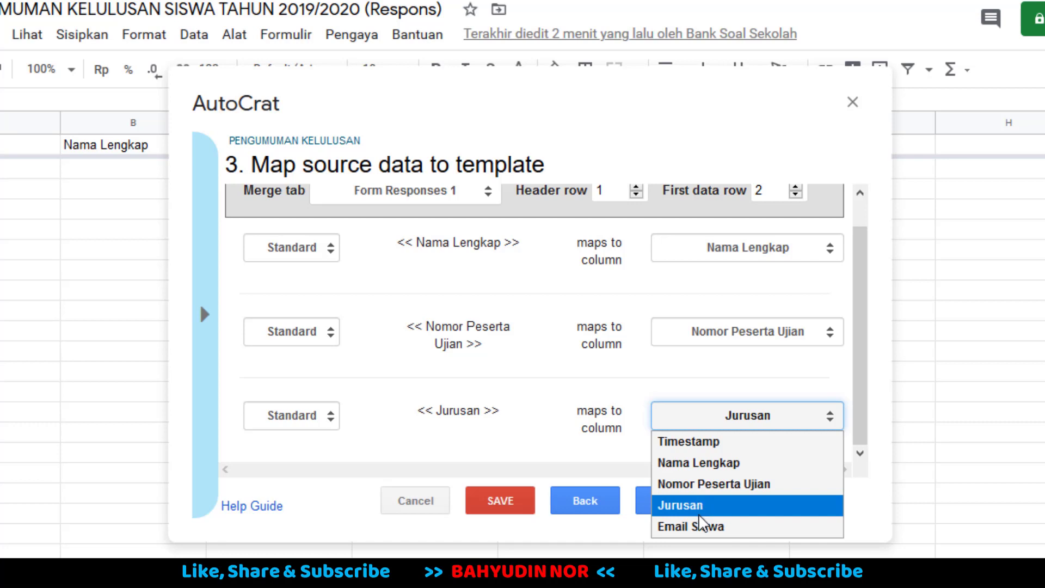
{"action": "left_click", "coordinate": [705, 486]}
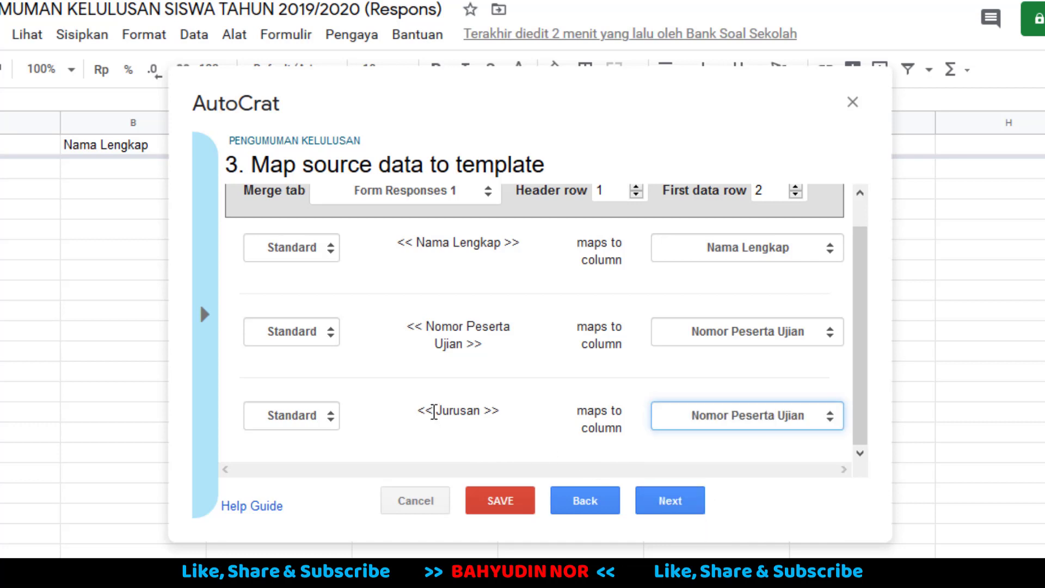
{"action": "left_click", "coordinate": [779, 429]}
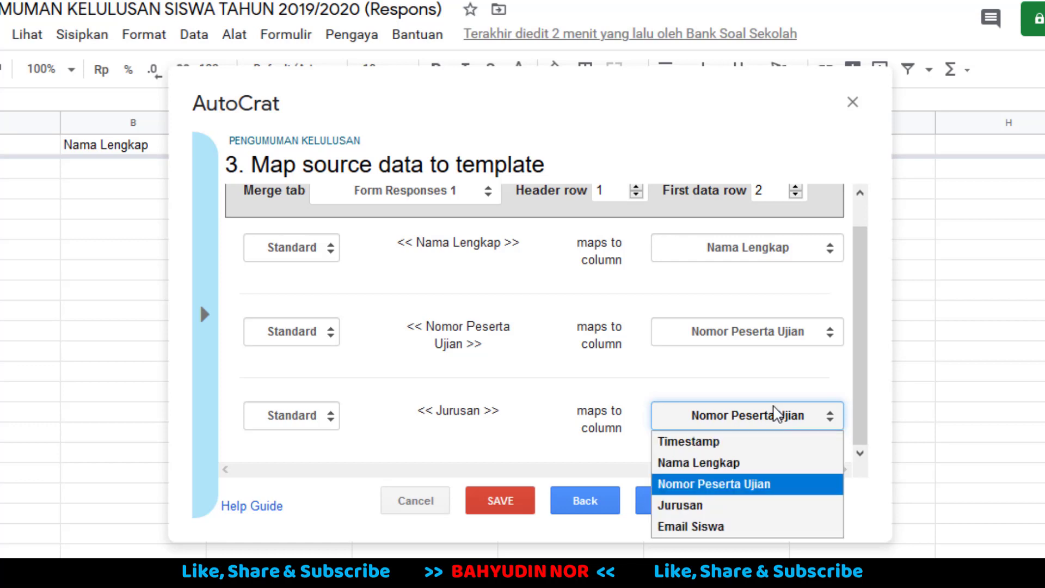
{"action": "left_click", "coordinate": [697, 505]}
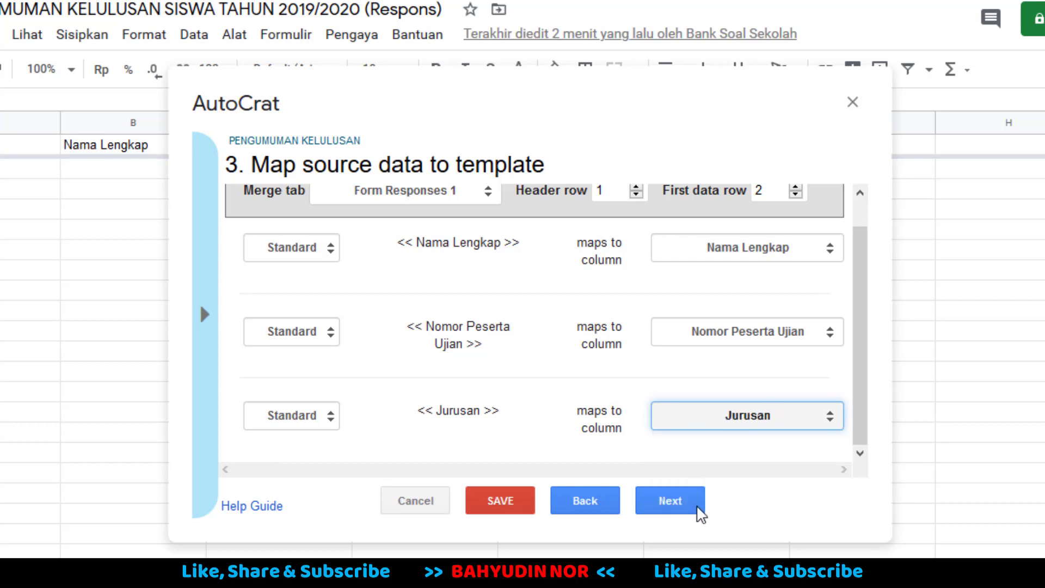
{"action": "scroll", "coordinate": [439, 305], "scroll_direction": "up", "scroll_amount": 1}
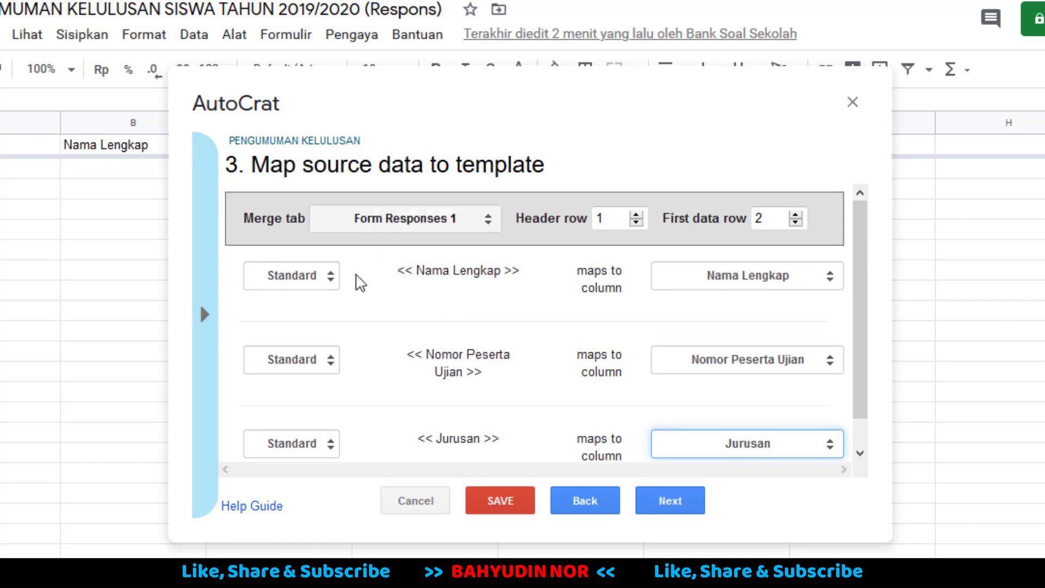
{"action": "scroll", "coordinate": [525, 371], "scroll_direction": "down", "scroll_amount": 1}
{"action": "scroll", "coordinate": [545, 321], "scroll_direction": "up", "scroll_amount": 1}
{"action": "scroll", "coordinate": [566, 267], "scroll_direction": "up", "scroll_amount": 1}
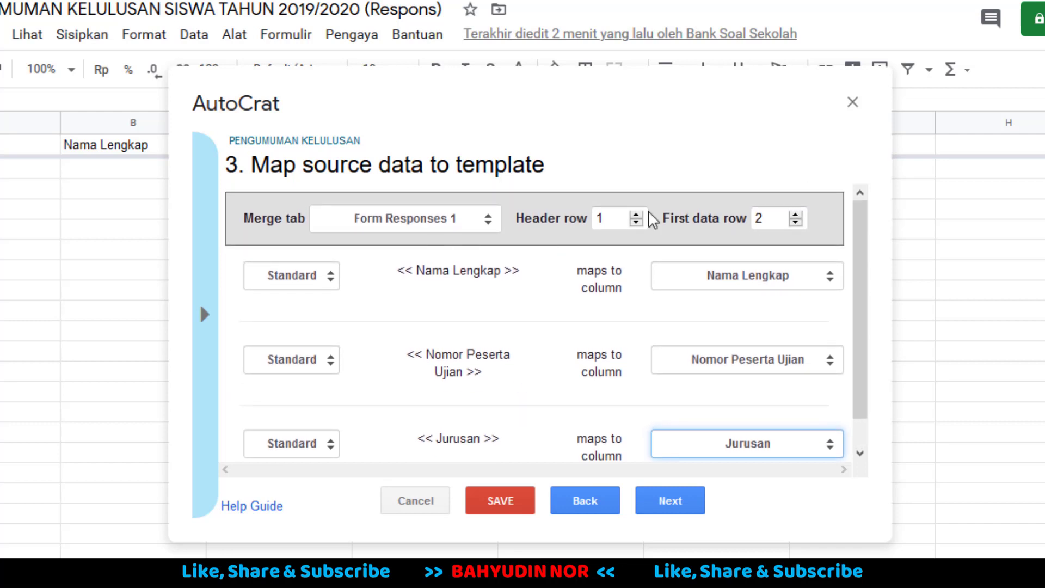
{"action": "left_click", "coordinate": [670, 501]}
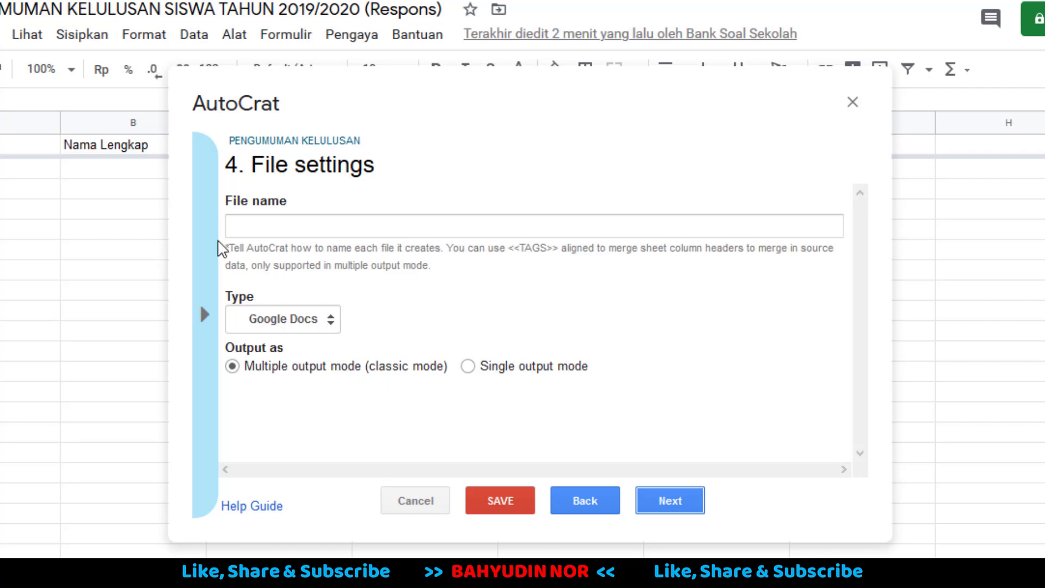
Set the output file name to "Surat Pengumuman Kelulusan <<Nama Lengkap>>", checking the tag against the announcement template.
{"action": "left_click", "coordinate": [308, 232]}
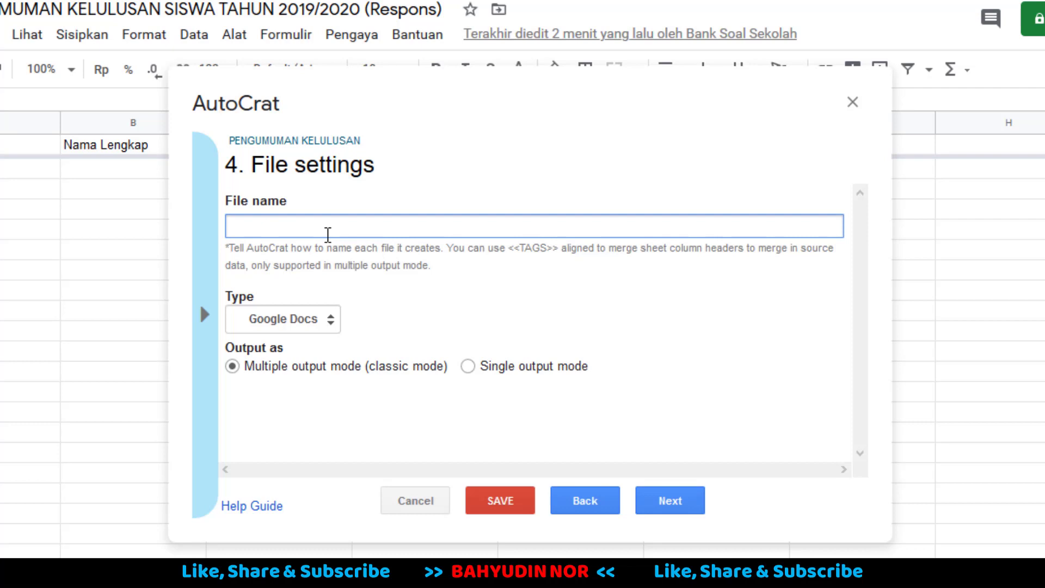
{"action": "type", "text": "Surat Pengumuman Keulusan"}
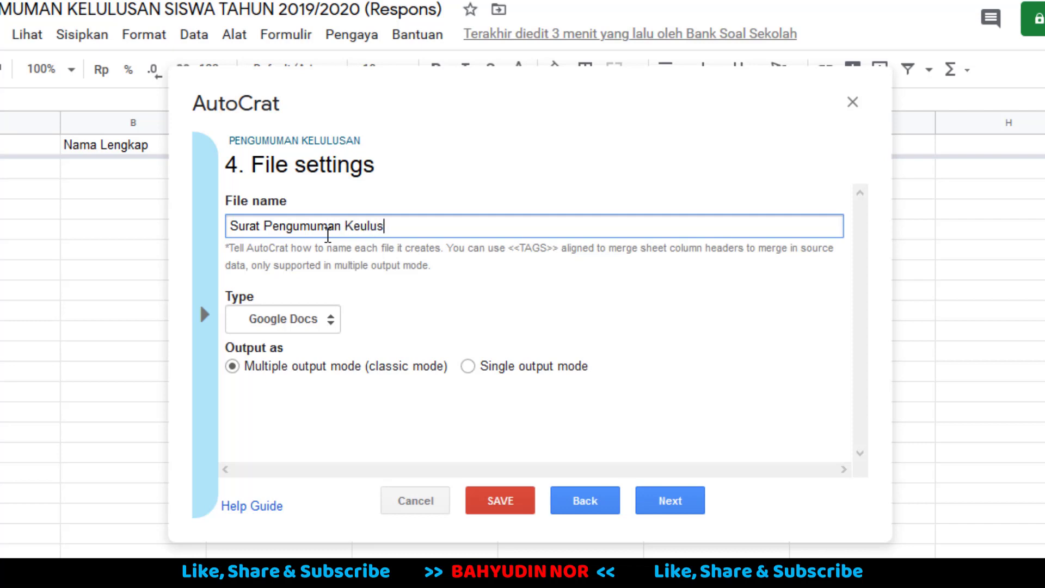
{"action": "left_click", "coordinate": [362, 228]}
{"action": "type", "text": "l"}
{"action": "left_click_drag", "start_coordinate": [229, 251], "coordinate": [555, 247]}
{"action": "left_click", "coordinate": [529, 252]}
{"action": "left_click", "coordinate": [482, 233]}
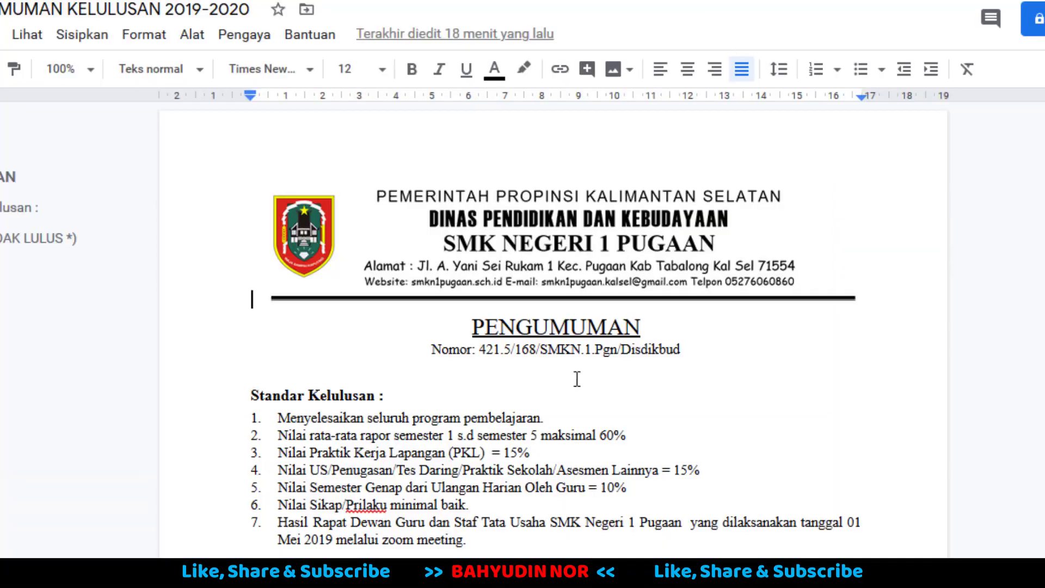
{"action": "scroll", "coordinate": [535, 205], "scroll_direction": "down", "scroll_amount": 8}
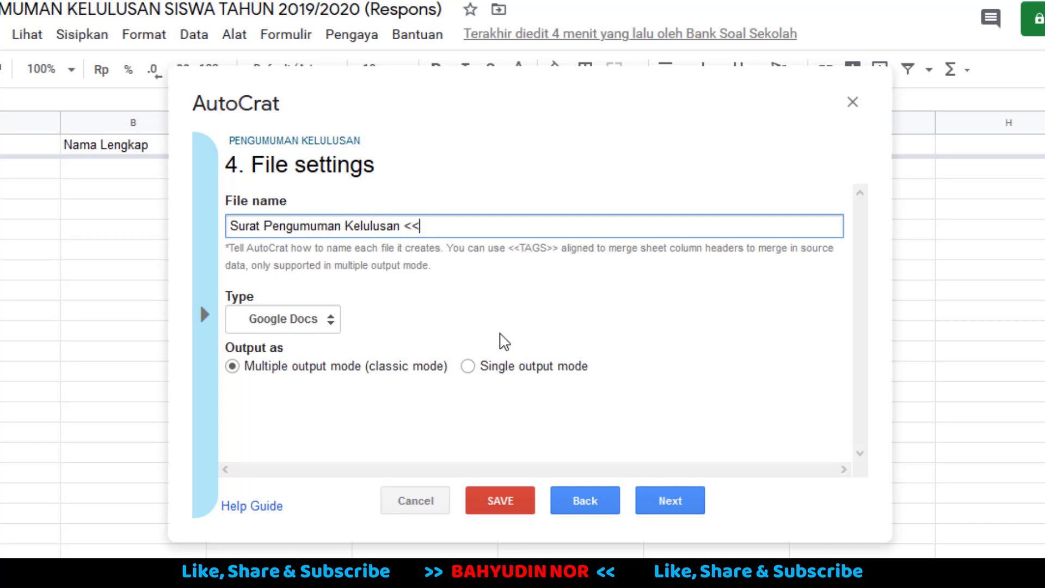
{"action": "type", "text": "Nama Lengkap>>"}
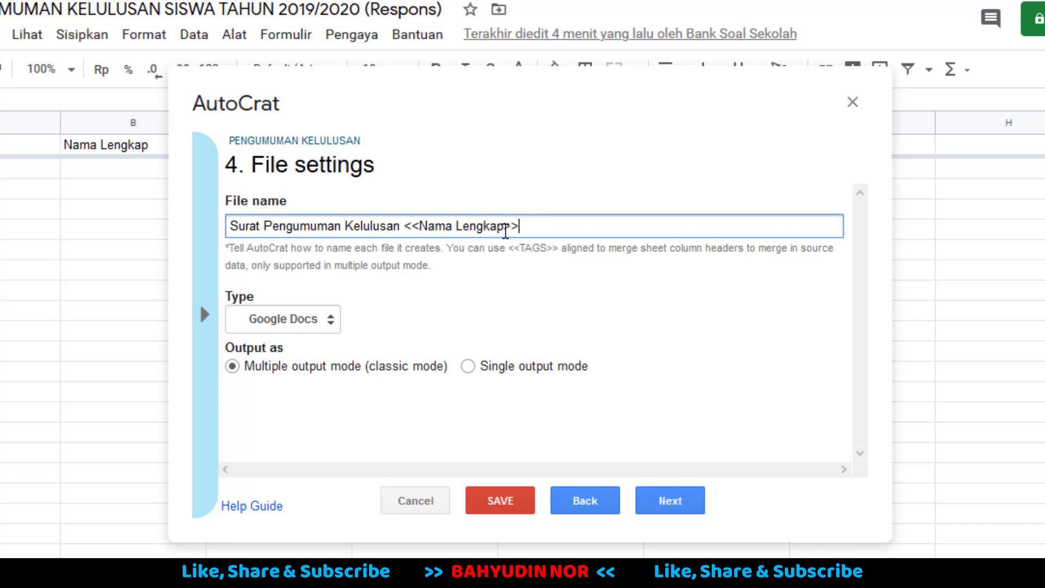
Set the output file type to PDF, keep multiple output mode, and continue to the destination folders.
{"action": "left_click", "coordinate": [298, 326]}
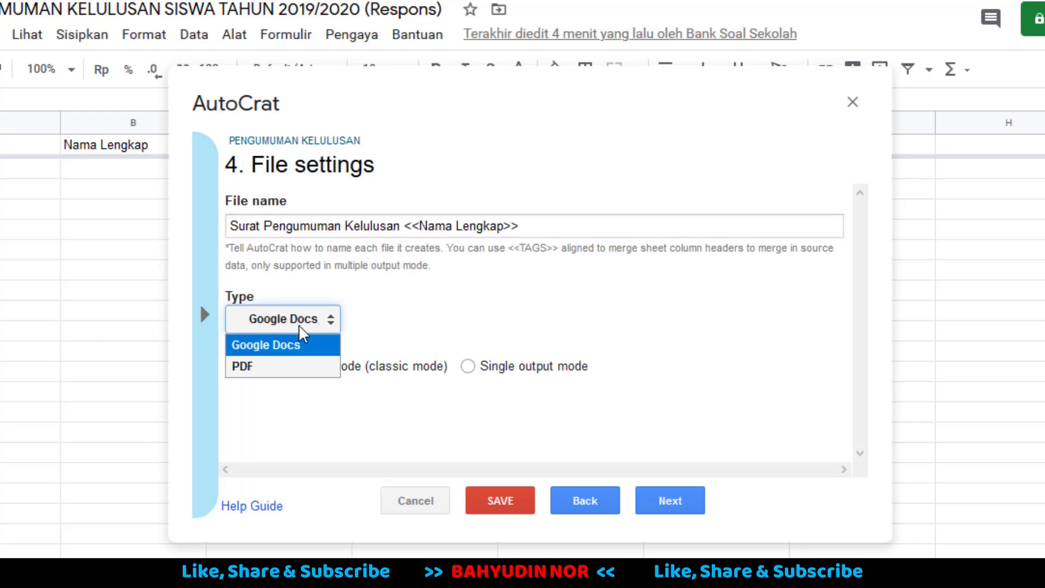
{"action": "left_click", "coordinate": [260, 375]}
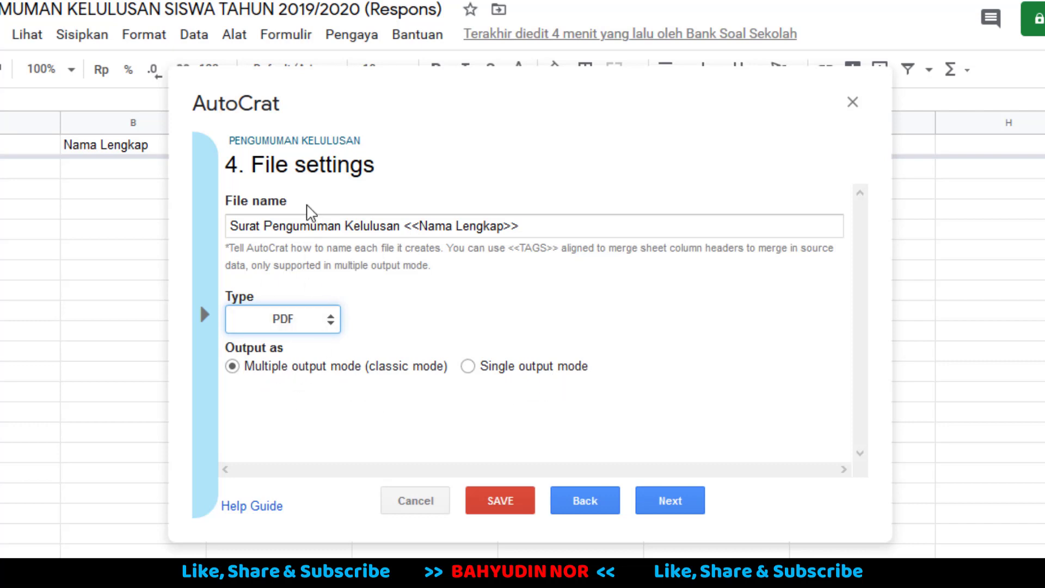
{"action": "left_click", "coordinate": [685, 500]}
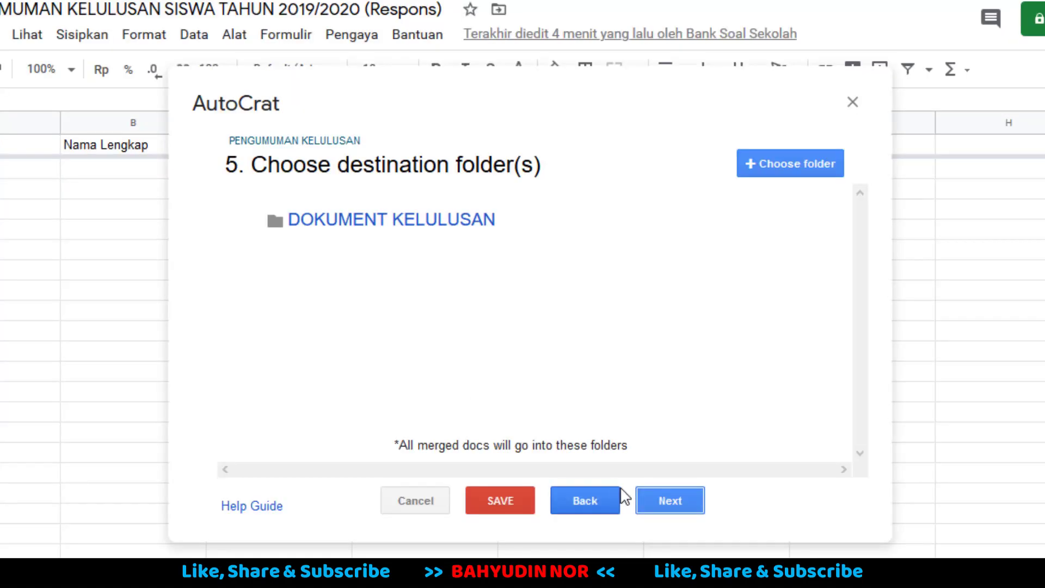
Accept DOKUMENT KELULUSAN as the destination folder, and skip the optional dynamic folder reference and merge condition.
{"action": "left_click", "coordinate": [668, 495]}
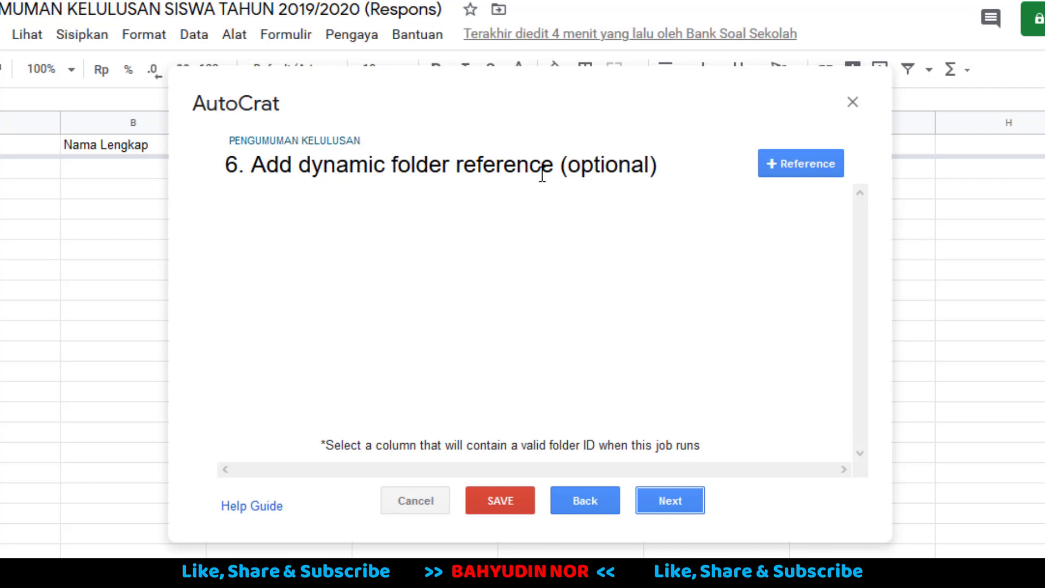
{"action": "left_click", "coordinate": [676, 501]}
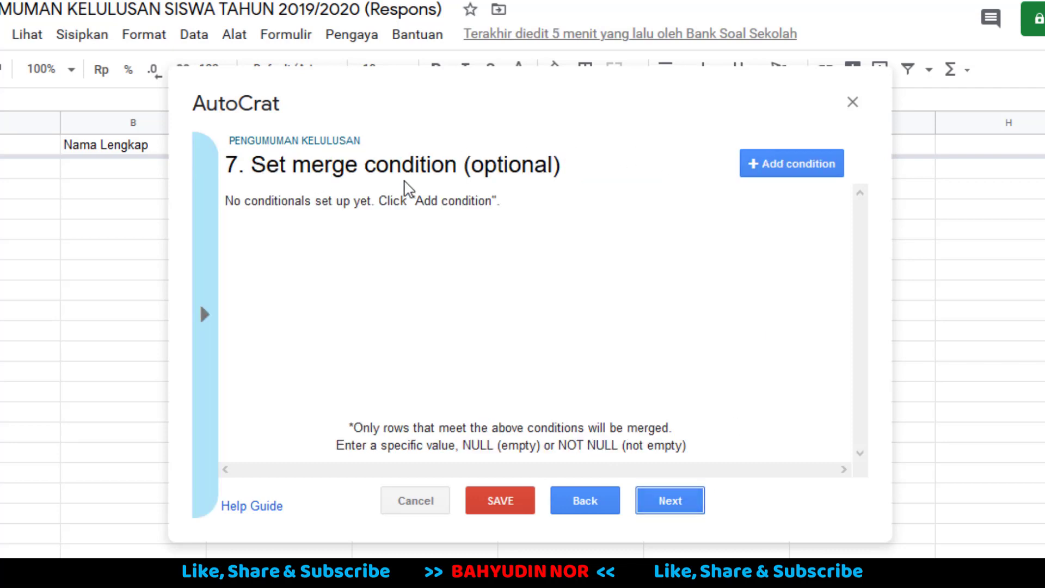
{"action": "left_click", "coordinate": [668, 505]}
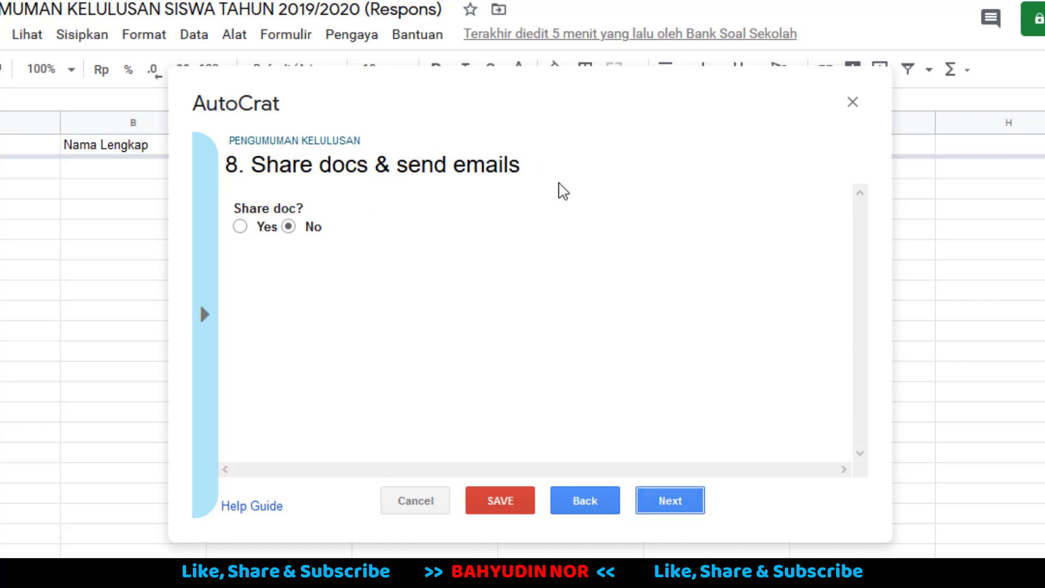
Enable sharing of the merged document, and review the sharing options and email fields.
{"action": "left_click", "coordinate": [249, 226]}
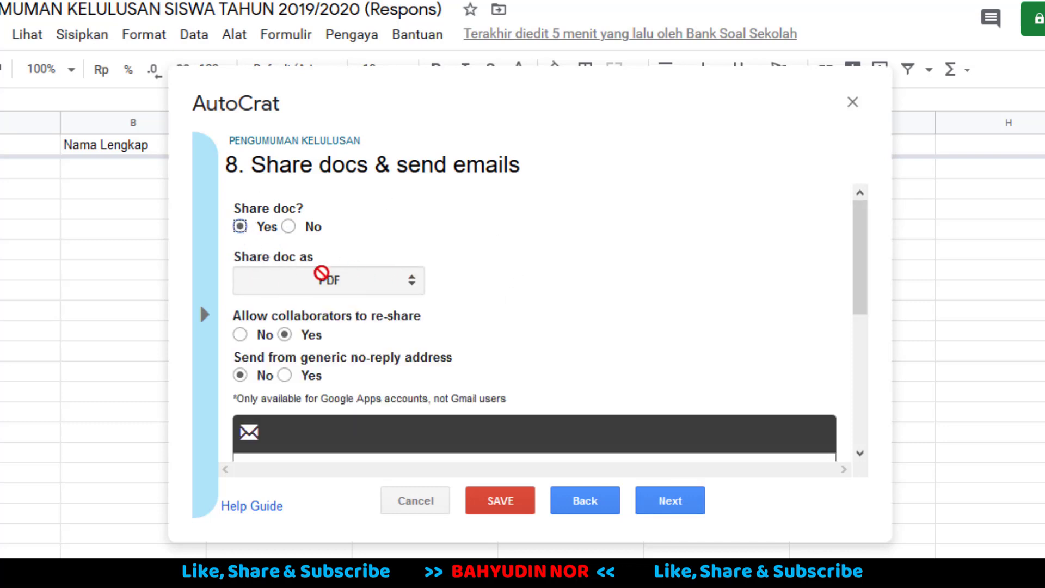
{"action": "scroll", "coordinate": [436, 294], "scroll_direction": "down", "scroll_amount": 4}
{"action": "scroll", "coordinate": [429, 289], "scroll_direction": "up", "scroll_amount": 4}
{"action": "scroll", "coordinate": [425, 325], "scroll_direction": "down", "scroll_amount": 1}
{"action": "scroll", "coordinate": [426, 321], "scroll_direction": "down", "scroll_amount": 1}
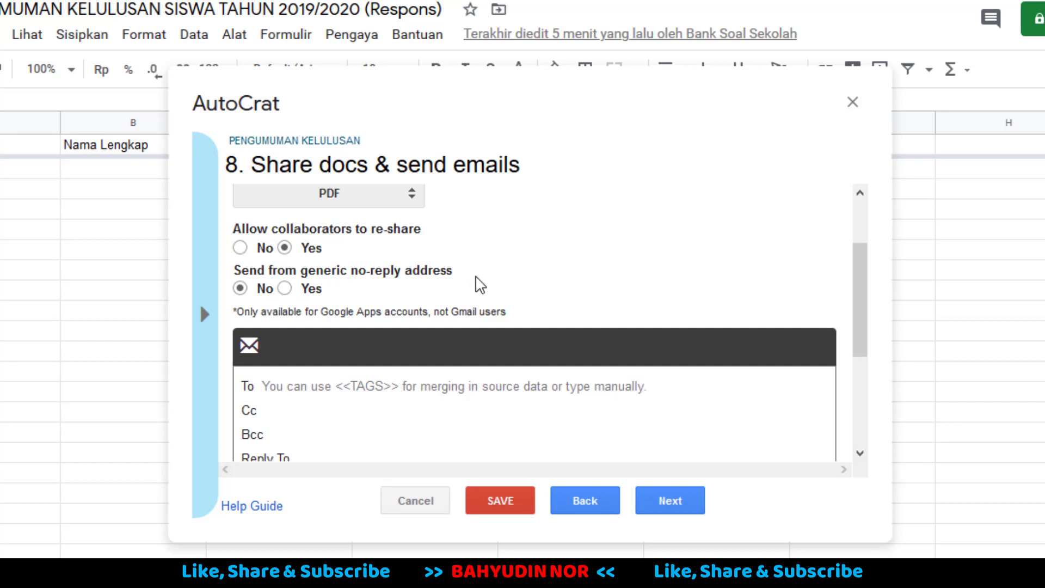
{"action": "scroll", "coordinate": [449, 371], "scroll_direction": "down", "scroll_amount": 1}
{"action": "scroll", "coordinate": [450, 372], "scroll_direction": "down", "scroll_amount": 1}
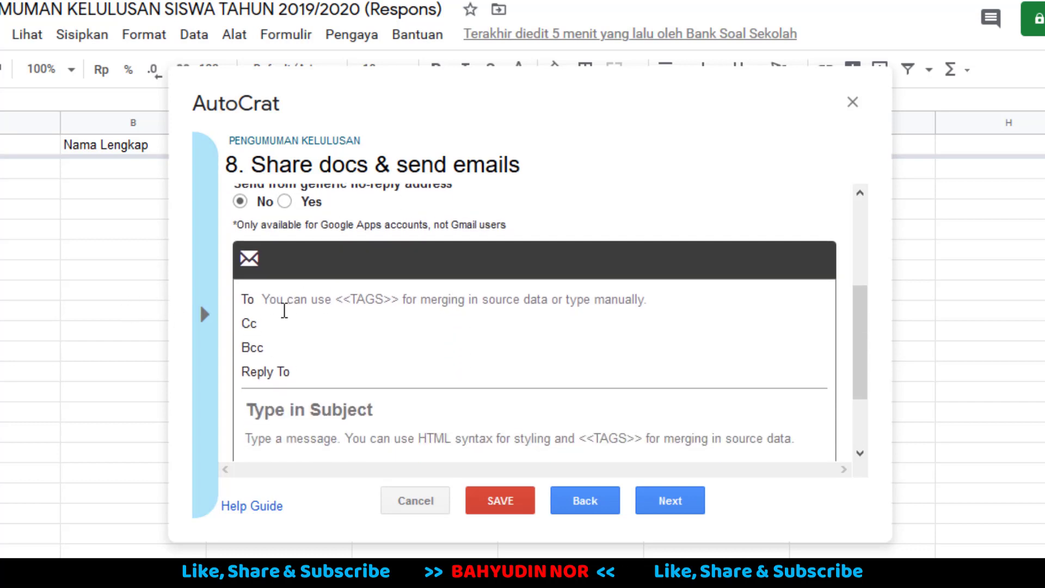
Enter the merge tag <<Email>> as the recipient of the notification email.
{"action": "left_click", "coordinate": [322, 298]}
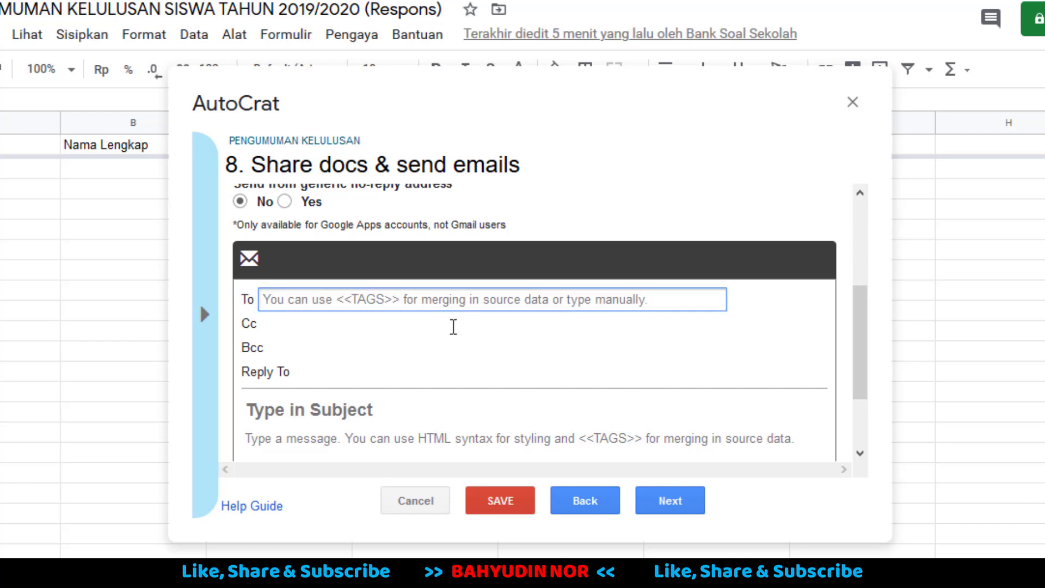
{"action": "type", "text": "<<N"}
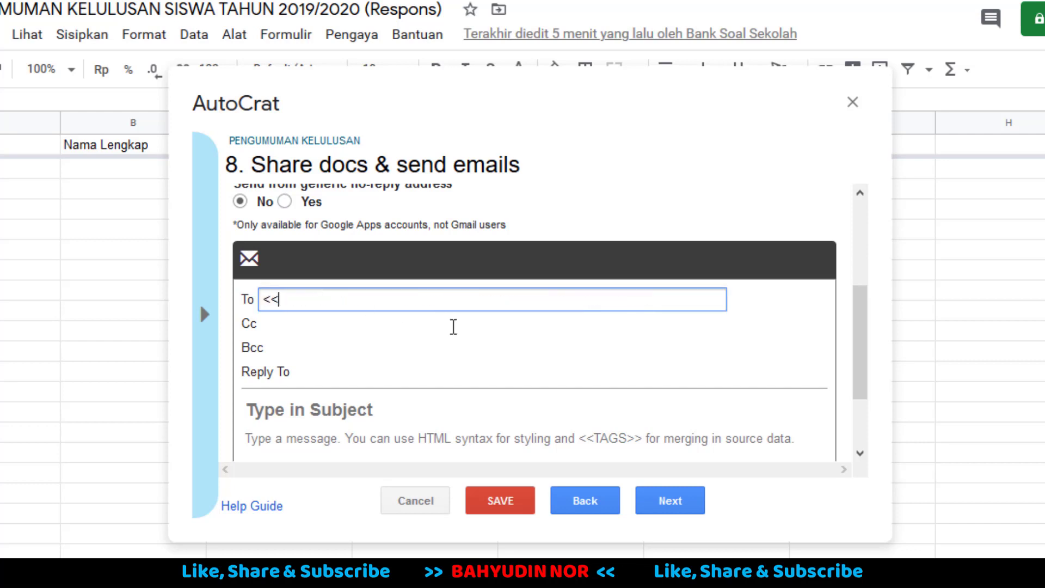
{"action": "type", "text": "am"}
{"action": "key", "text": "BackSpace"}
{"action": "key", "text": "BackSpace"}
{"action": "key", "text": "BackSpace"}
{"action": "type", "text": "Email>>"}
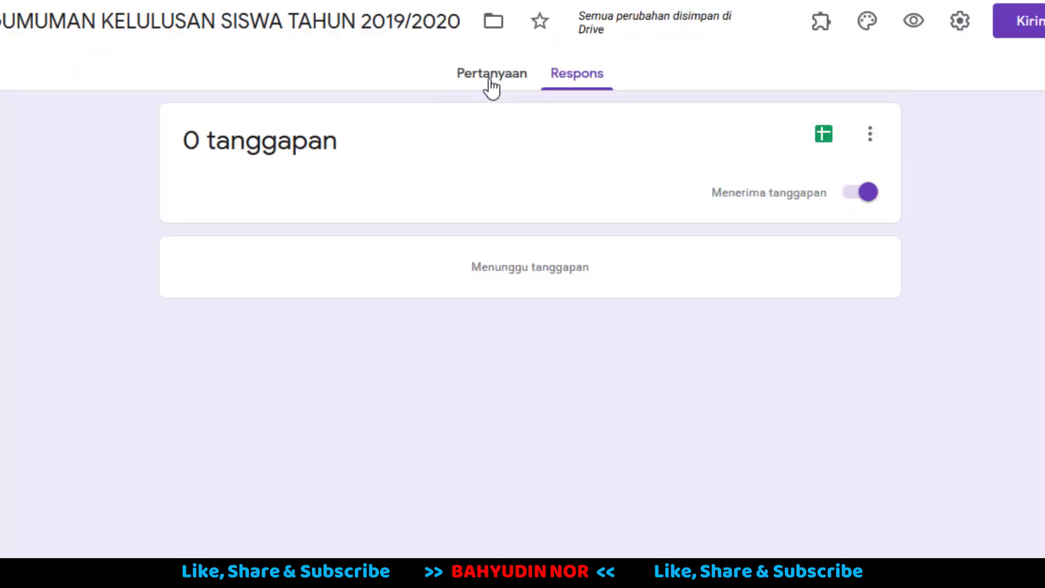
Check the email question's title in the form, and correct the recipient tag to <<Email Siswa>>.
{"action": "left_click", "coordinate": [493, 81]}
{"action": "scroll", "coordinate": [389, 416], "scroll_direction": "down", "scroll_amount": 7}
{"action": "scroll", "coordinate": [390, 417], "scroll_direction": "down", "scroll_amount": 10}
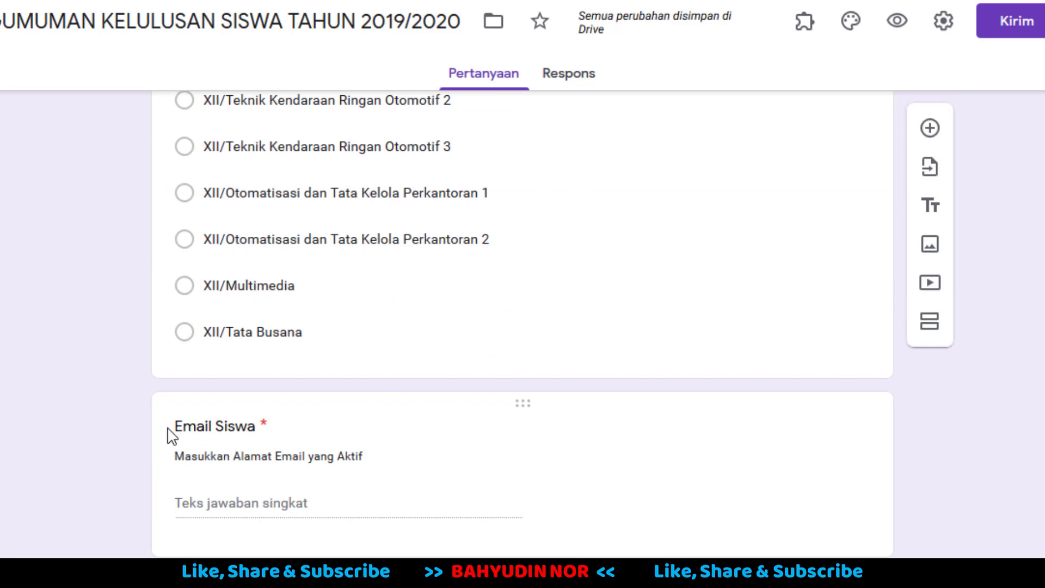
{"action": "left_click", "coordinate": [265, 430]}
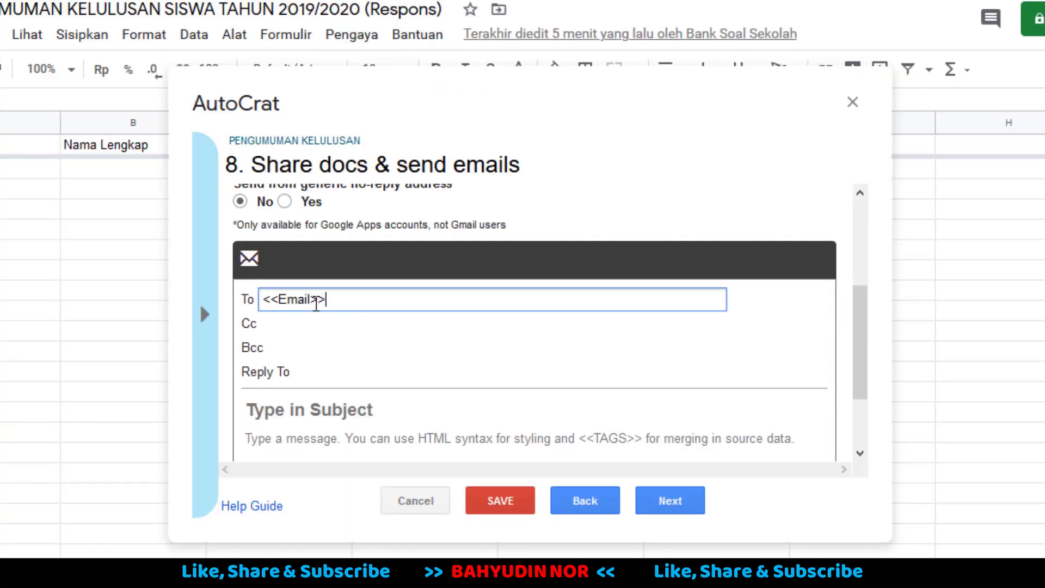
{"action": "left_click", "coordinate": [316, 304]}
{"action": "type", "text": "Siswa>>"}
{"action": "scroll", "coordinate": [390, 329], "scroll_direction": "down", "scroll_amount": 2}
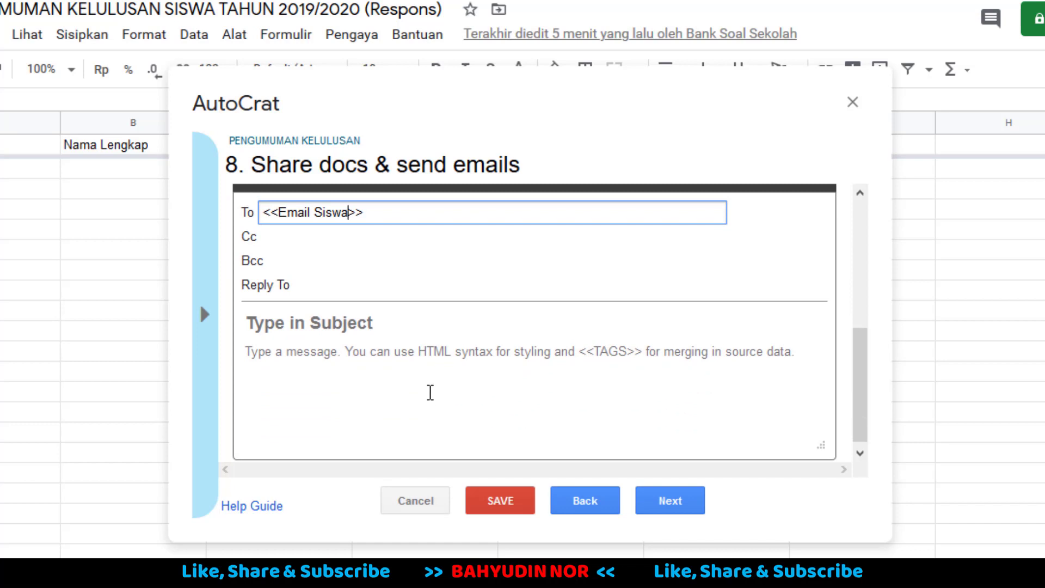
Set the email subject to "Bukti Surat Kelulusan Anda", leaving the Cc, Bcc and Reply To fields empty.
{"action": "left_click", "coordinate": [300, 321]}
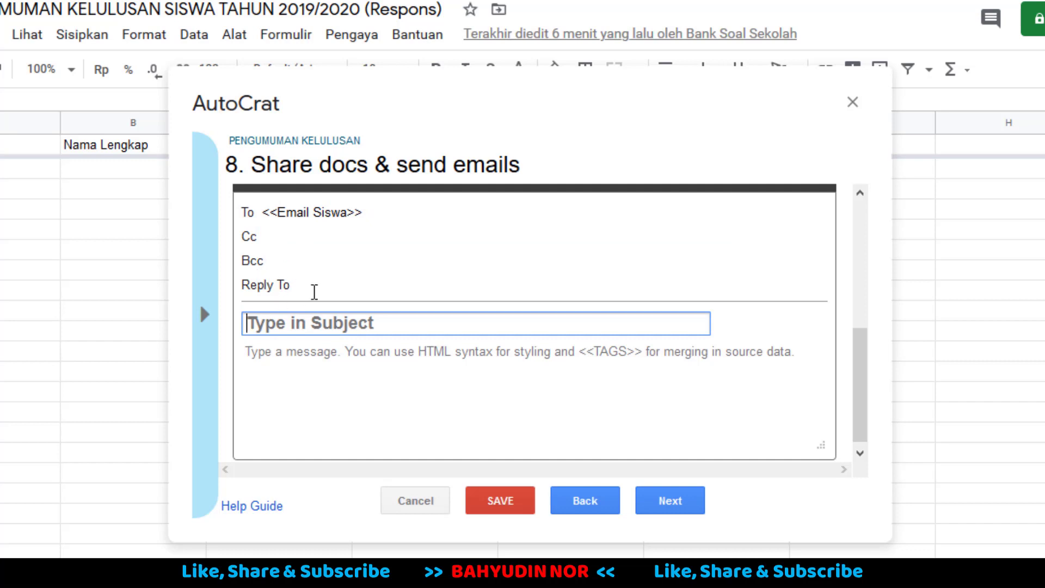
{"action": "left_click", "coordinate": [295, 282]}
{"action": "left_click", "coordinate": [266, 237]}
{"action": "left_click", "coordinate": [271, 256]}
{"action": "left_click", "coordinate": [344, 281]}
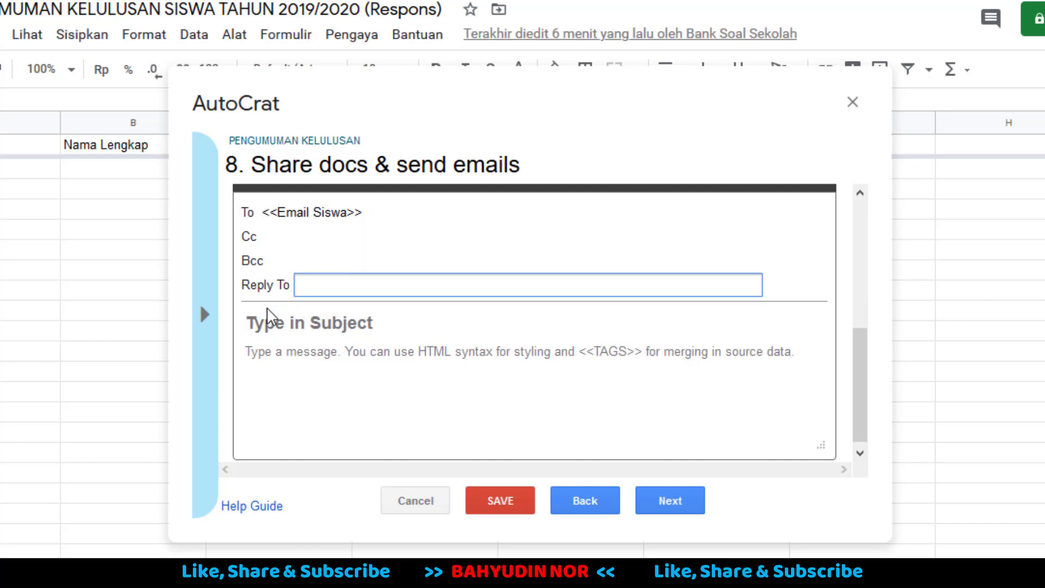
{"action": "left_click", "coordinate": [314, 328]}
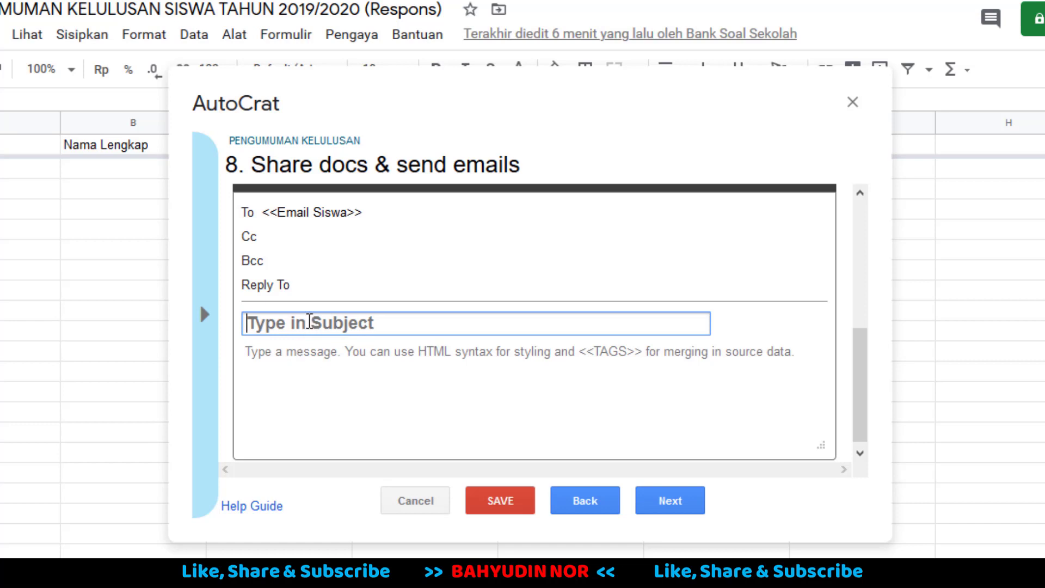
{"action": "type", "text": "Bukti Surat Kelulusan"}
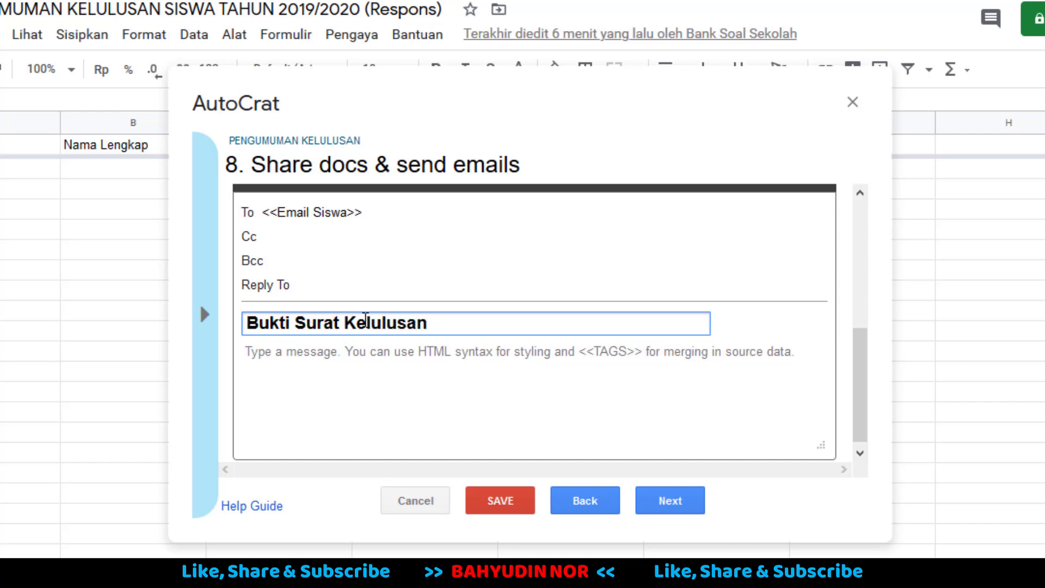
{"action": "type", "text": " Anda"}
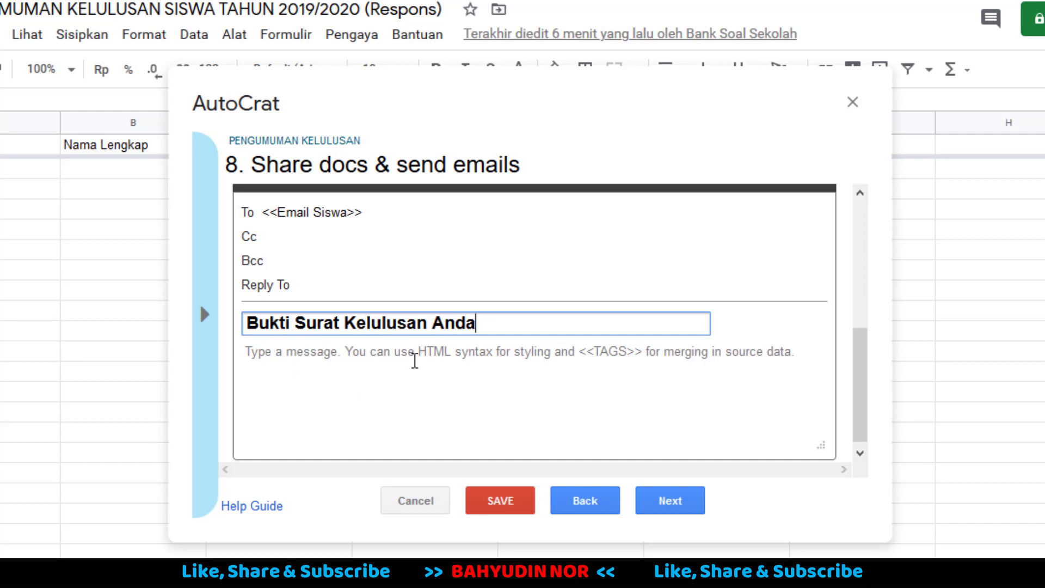
Write the message: "Hai <Nama Lengkap>> ini adalah Surat Kelulusan Anda.", a note on the letter's use, "Silahkan di cetak masing-masing" and "Terima Kasih".
{"action": "left_click", "coordinate": [289, 357]}
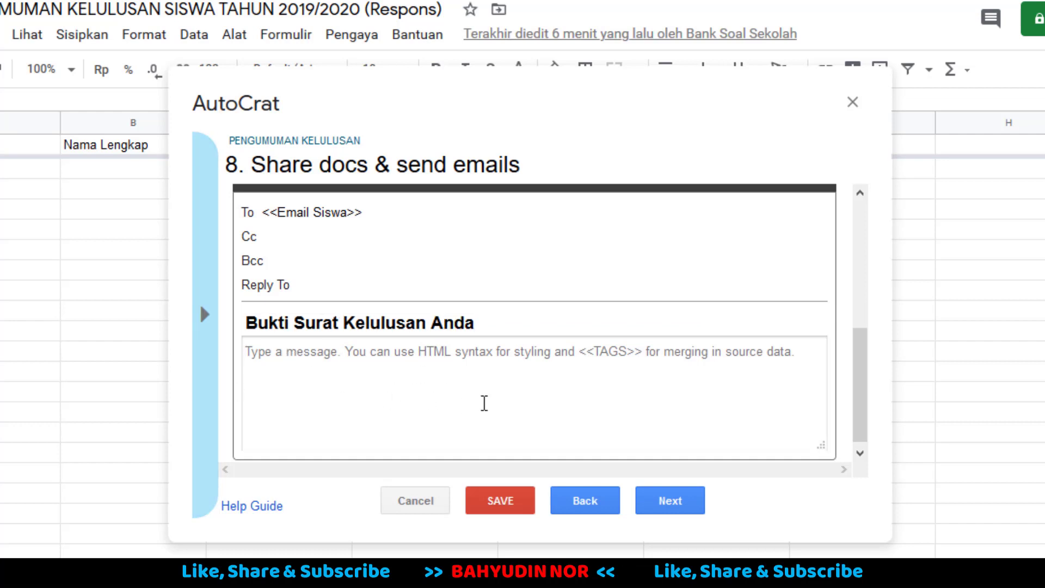
{"action": "type", "text": "Hai "}
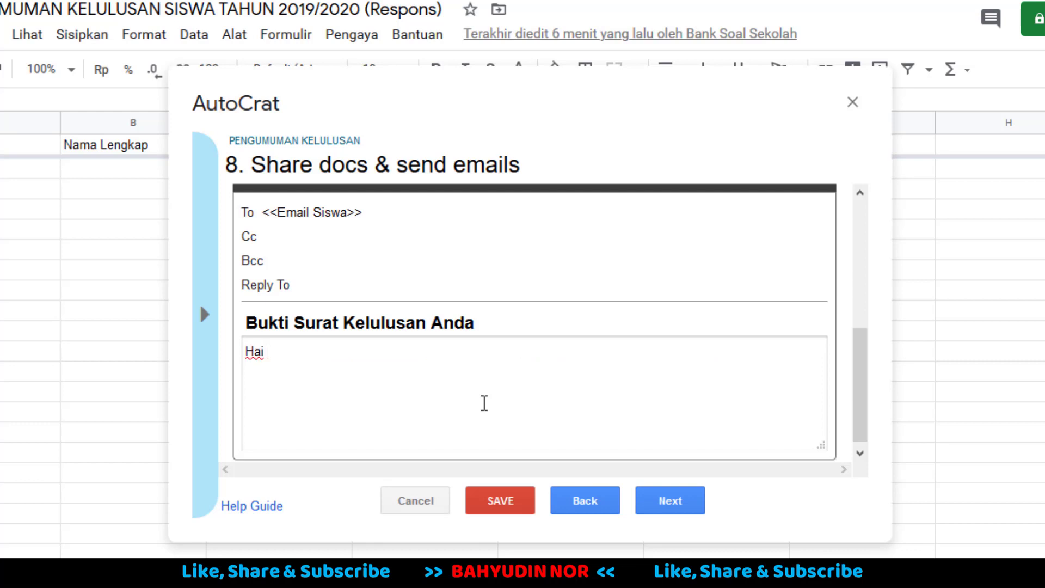
{"action": "type", "text": "<Nama Lengkap>> ini"}
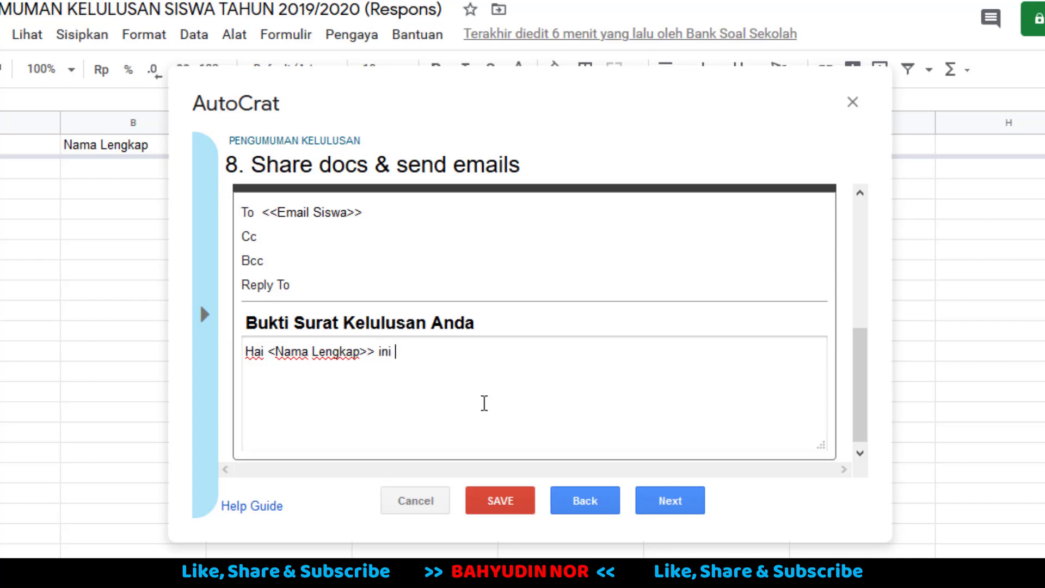
{"action": "type", "text": "h Surat Kelulusan Anda"}
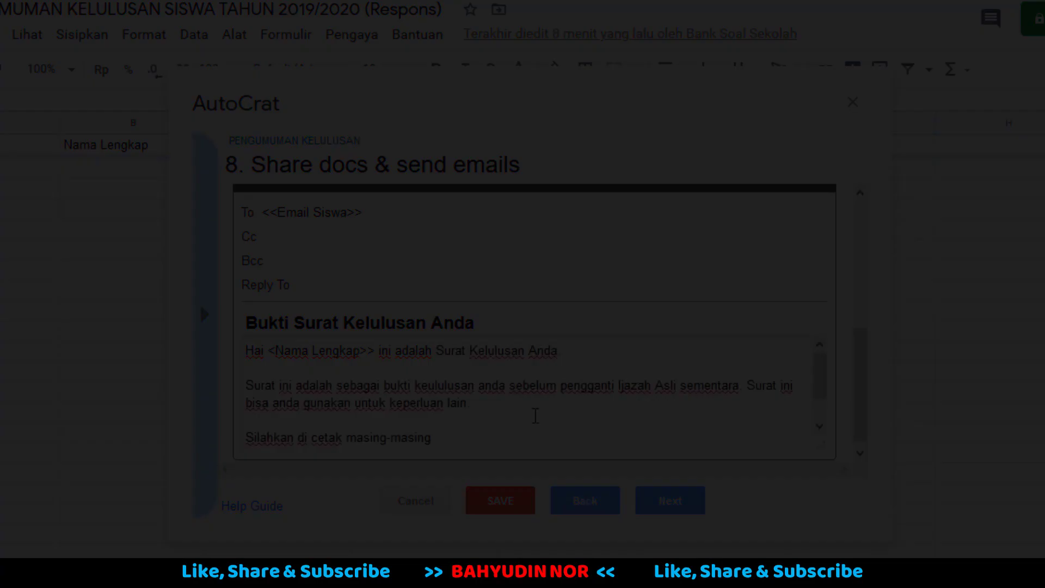
{"action": "type", "text": "Terima "}
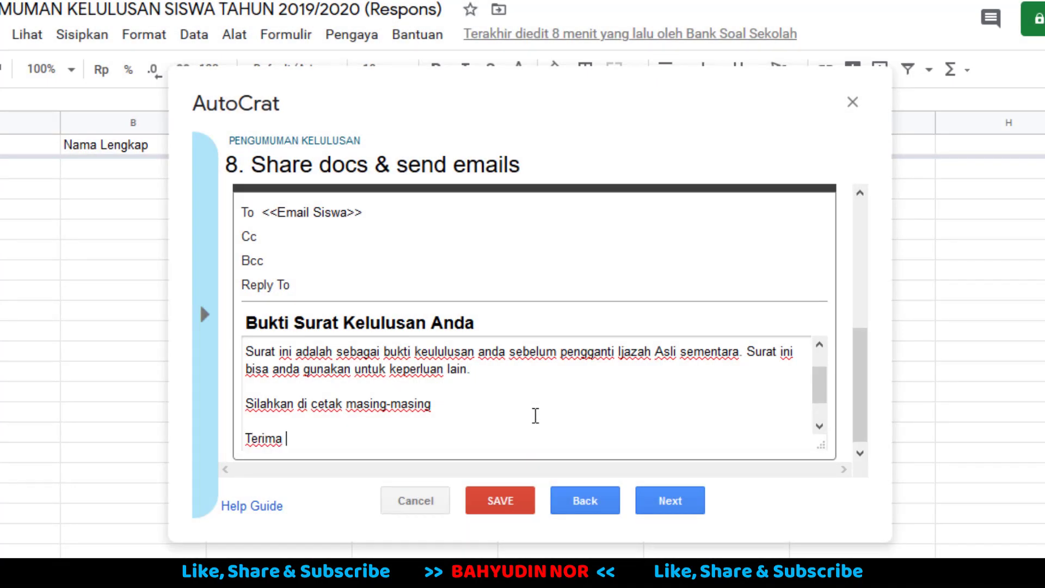
{"action": "type", "text": "Kasih"}
{"action": "scroll", "coordinate": [345, 401], "scroll_direction": "up", "scroll_amount": 1}
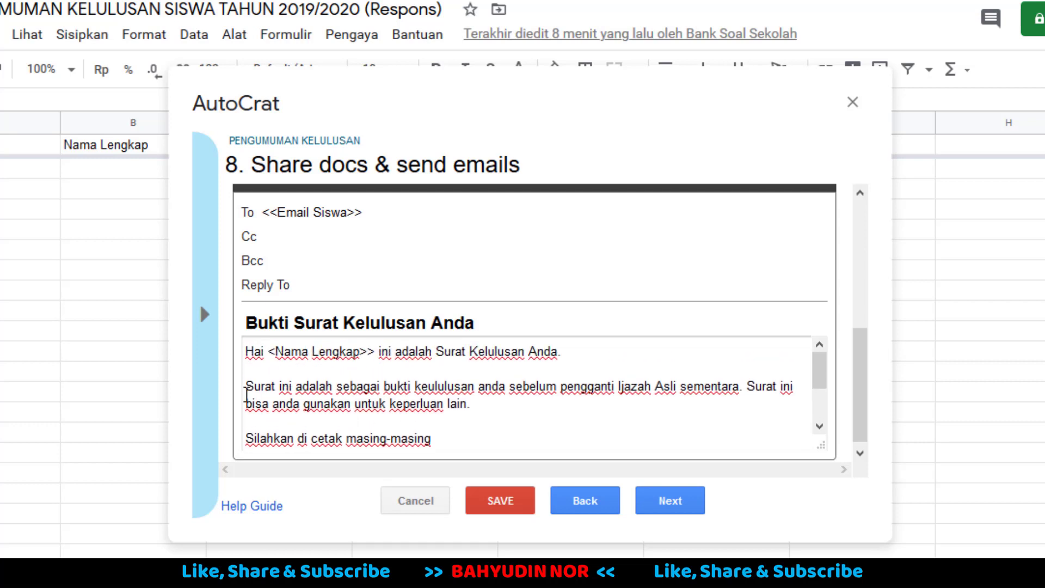
{"action": "scroll", "coordinate": [483, 390], "scroll_direction": "down", "scroll_amount": 3}
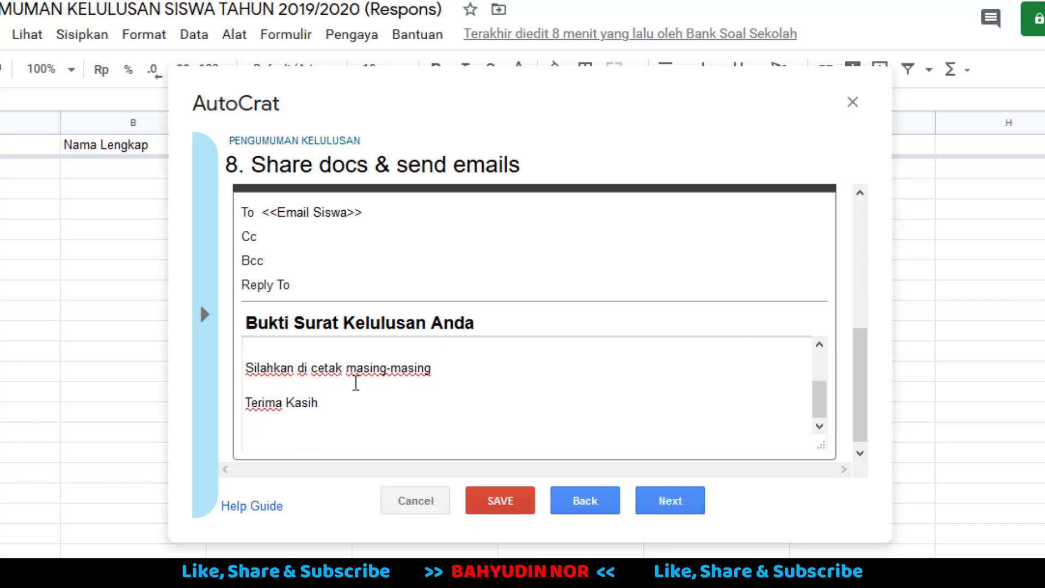
{"action": "scroll", "coordinate": [345, 275], "scroll_direction": "up", "scroll_amount": 2}
{"action": "scroll", "coordinate": [381, 289], "scroll_direction": "down", "scroll_amount": 2}
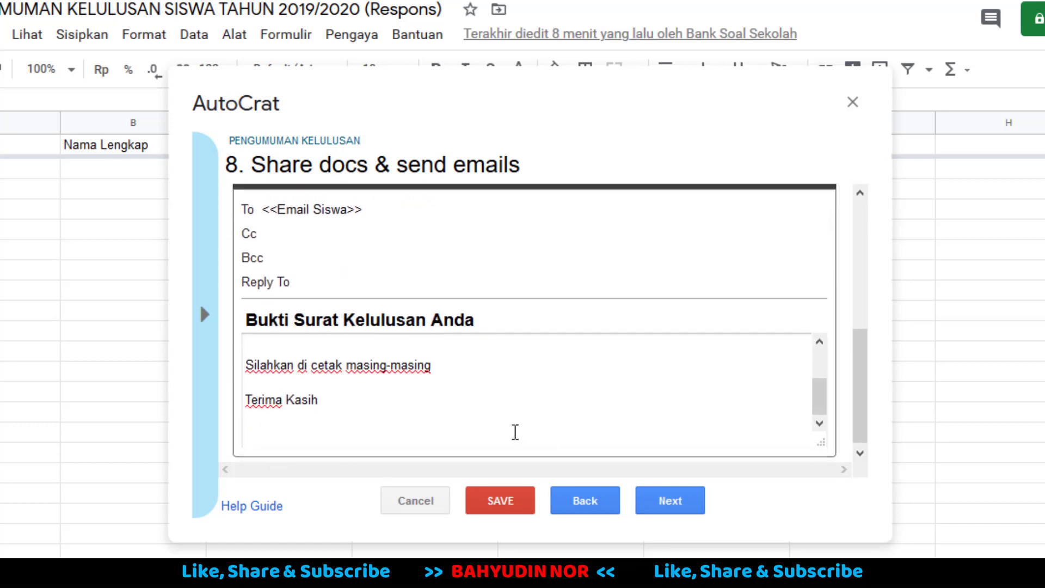
Enable the form trigger for the job, keeping the time trigger off, then save the job and close AutoCrat.
{"action": "left_click", "coordinate": [665, 499]}
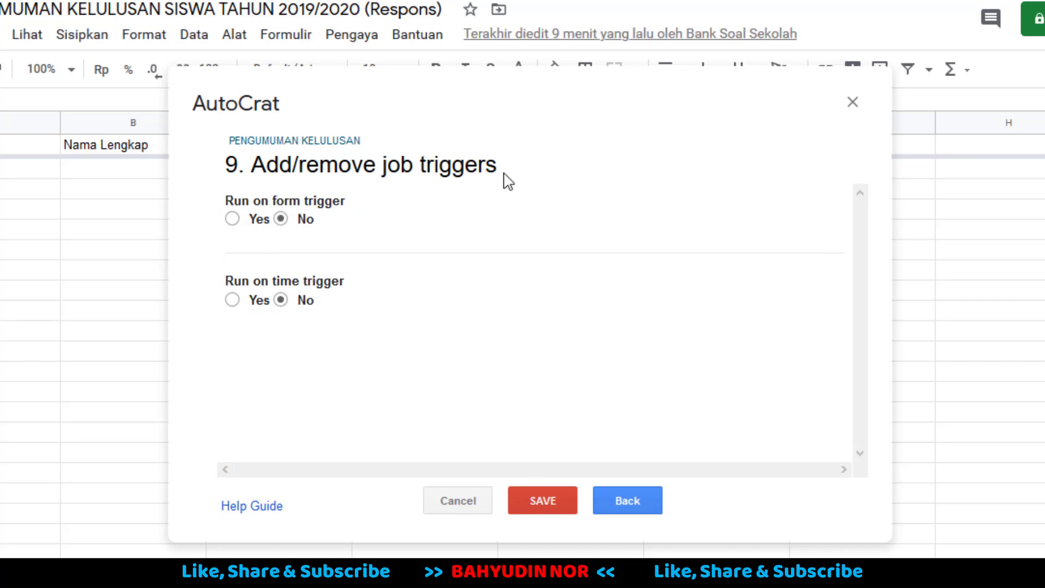
{"action": "left_click", "coordinate": [231, 220]}
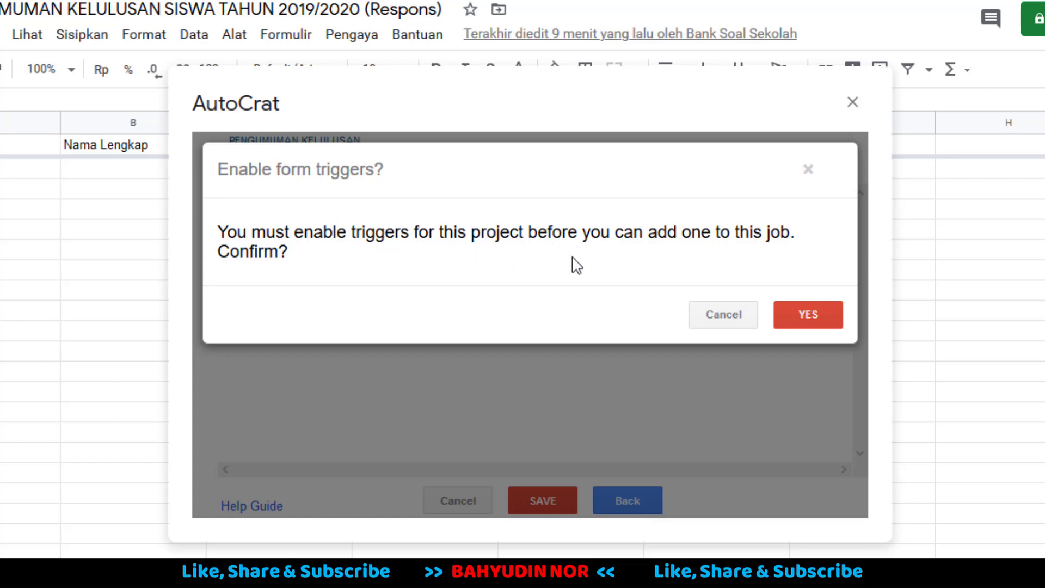
{"action": "left_click", "coordinate": [808, 315]}
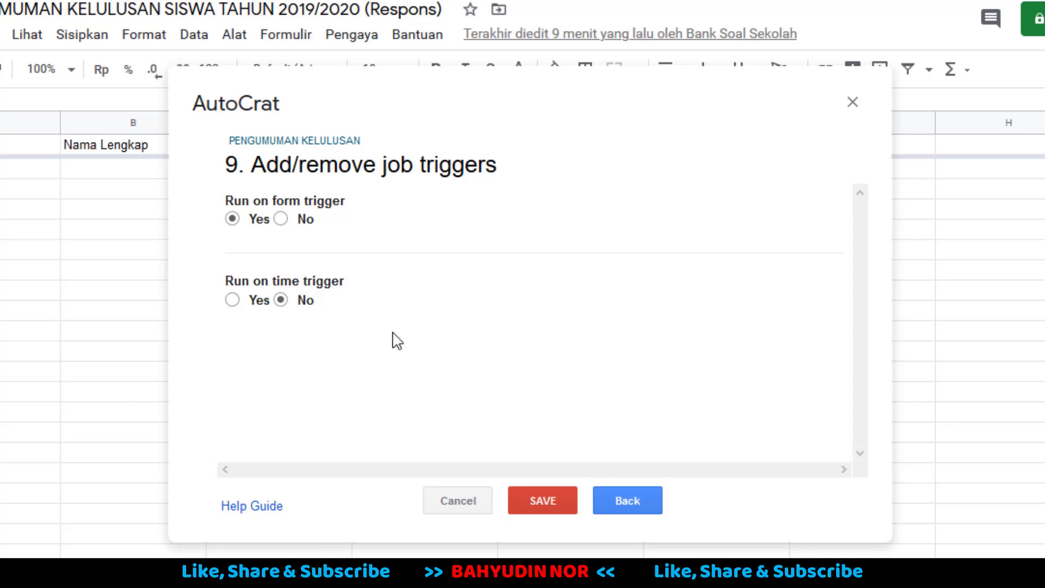
{"action": "left_click", "coordinate": [544, 501]}
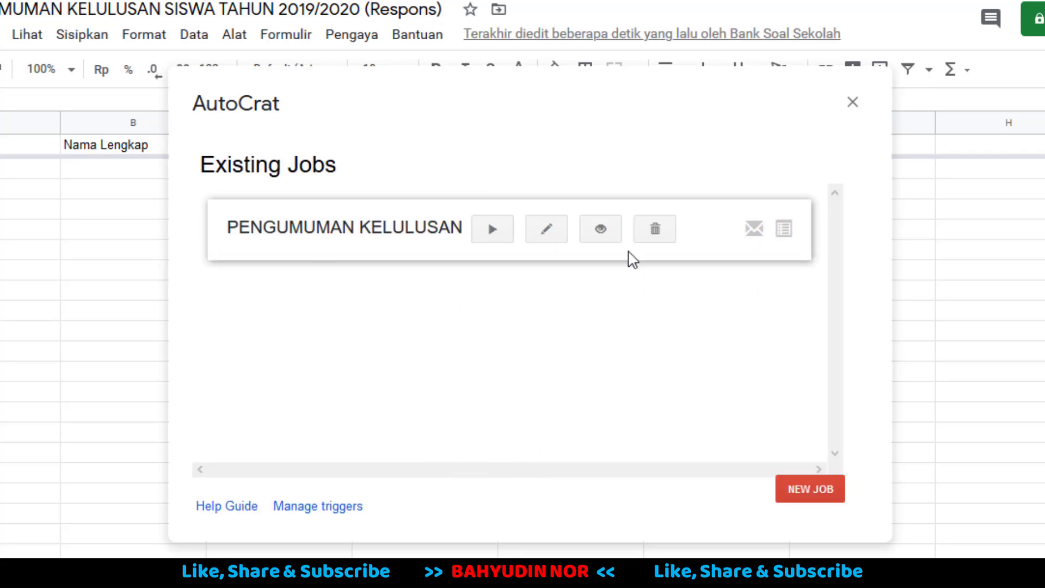
{"action": "left_click", "coordinate": [855, 108]}
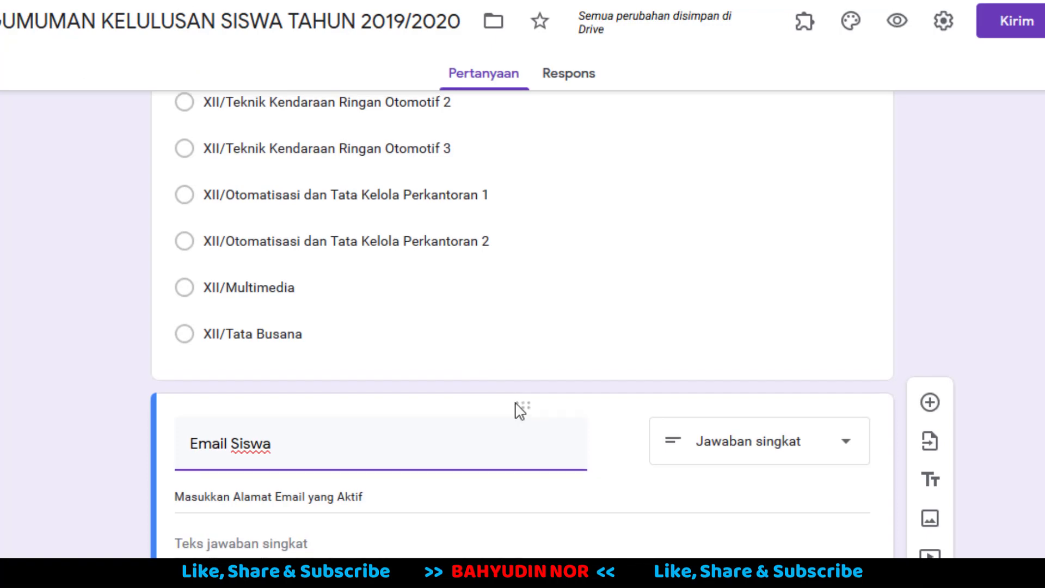
Close the response spreadsheet, the extra form pages and the announcement template, discarding unsent preview answers and keeping the form editor open.
{"action": "scroll", "coordinate": [285, 310], "scroll_direction": "up", "scroll_amount": 10}
{"action": "scroll", "coordinate": [282, 301], "scroll_direction": "up", "scroll_amount": 3}
{"action": "left_click", "coordinate": [353, 13]}
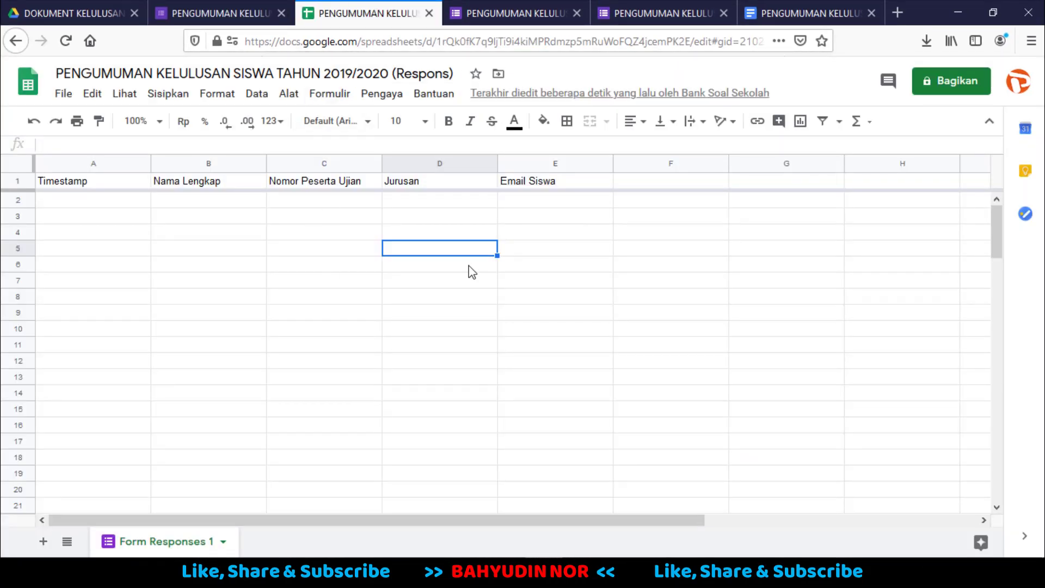
{"action": "left_click", "coordinate": [430, 14]}
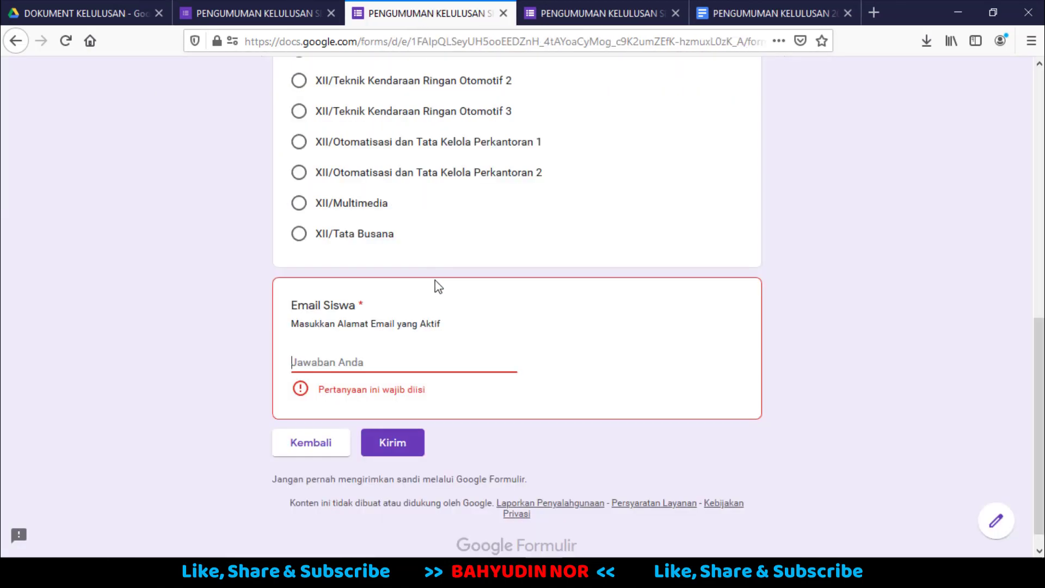
{"action": "left_click", "coordinate": [503, 13]}
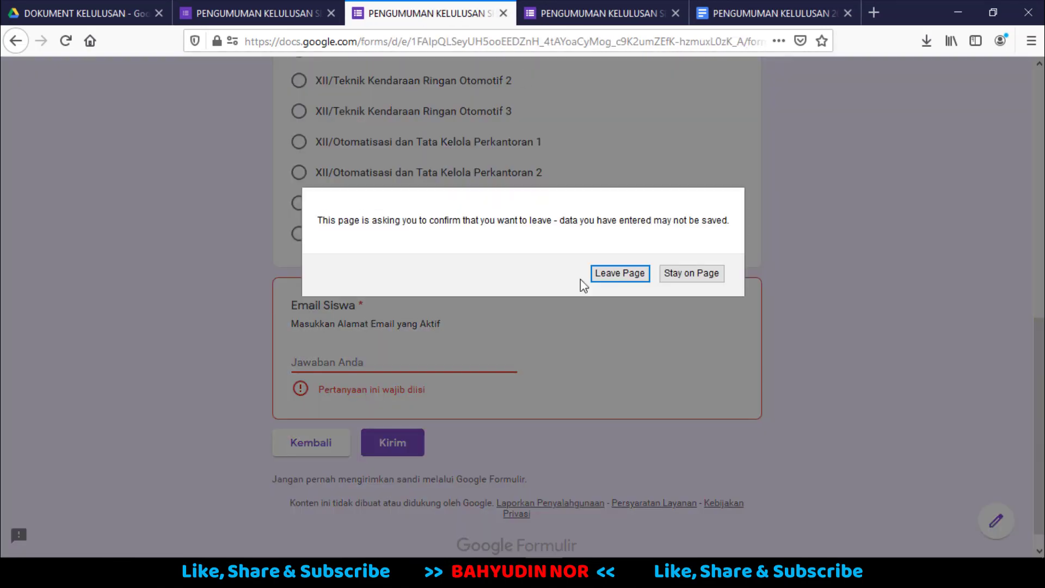
{"action": "left_click", "coordinate": [626, 271]}
{"action": "left_click", "coordinate": [504, 13]}
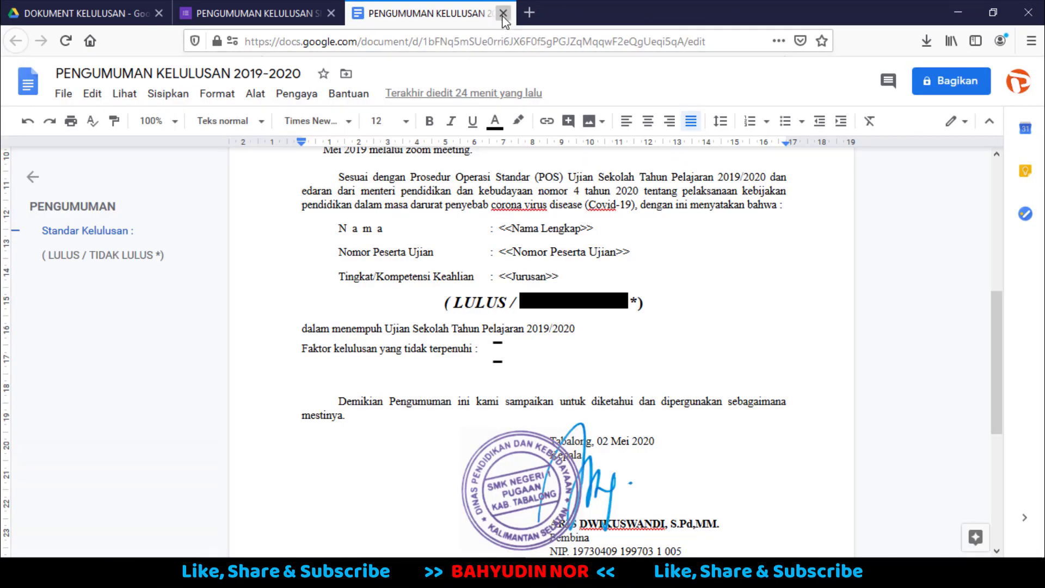
{"action": "left_click", "coordinate": [503, 13]}
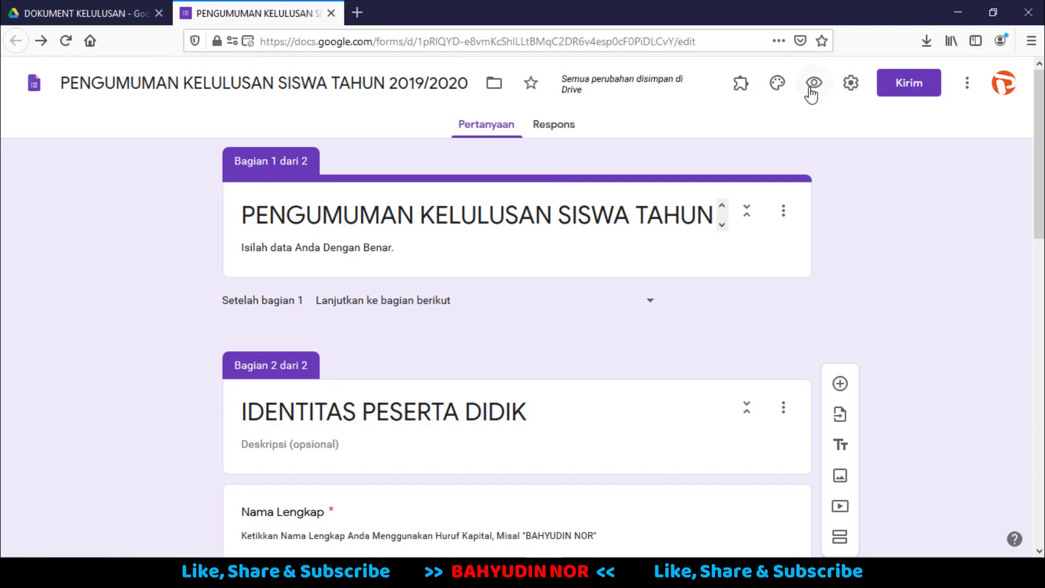
Change the form's theme colour from the preset palette to dark blue.
{"action": "left_click", "coordinate": [777, 85]}
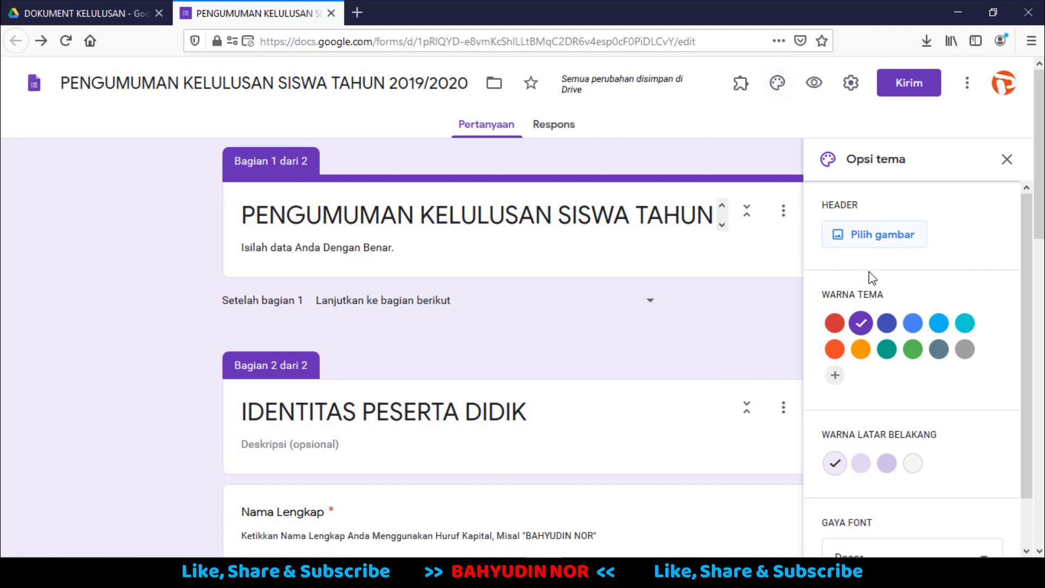
{"action": "left_click", "coordinate": [885, 325]}
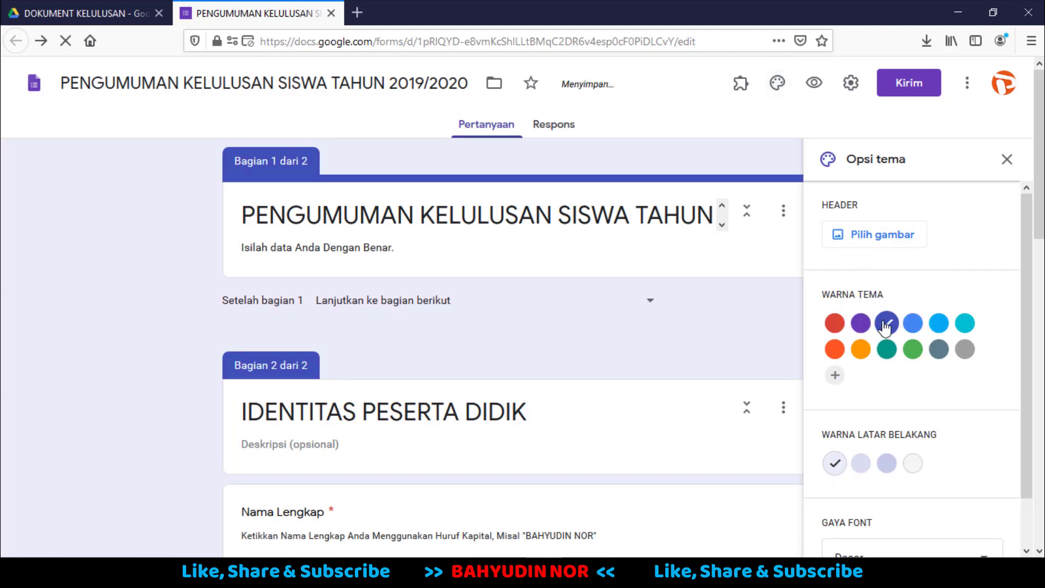